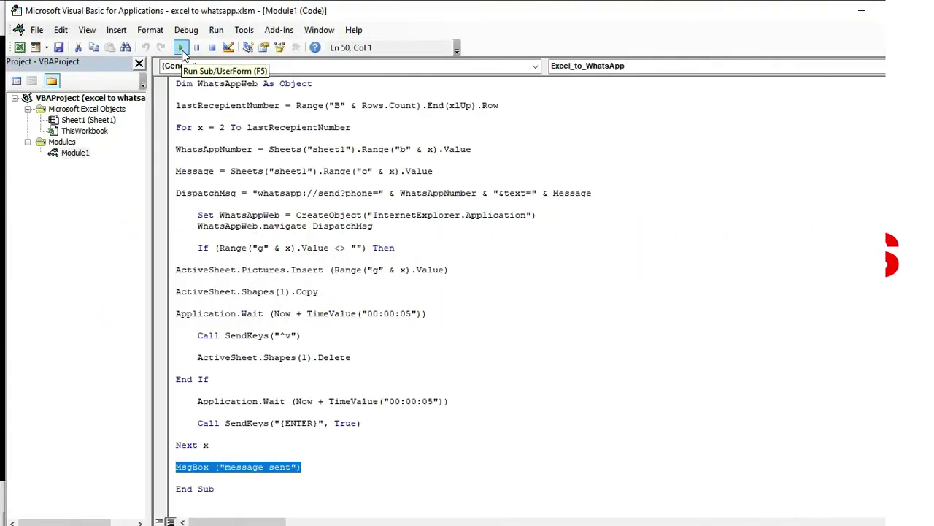
Run the Excel_to_WhatsApp macro from Module1.
click(183, 52)
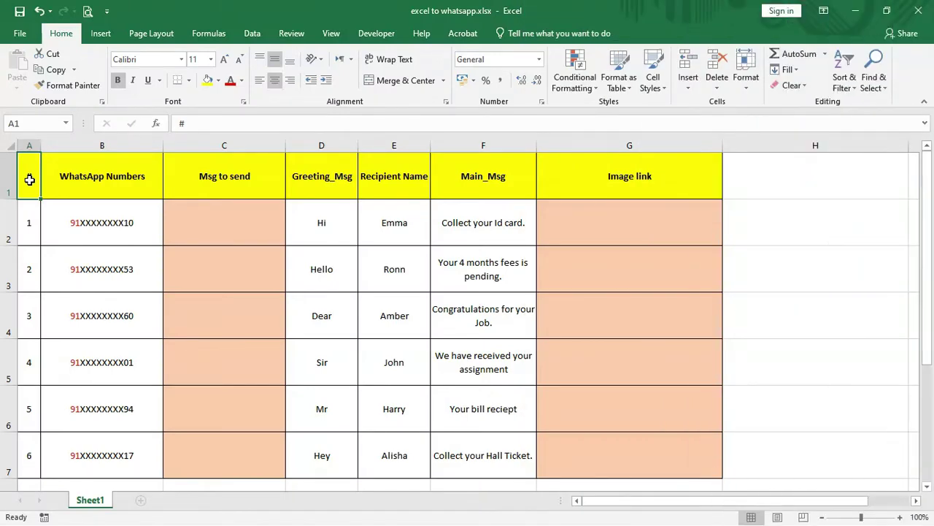
Examine the contact table and its WhatsApp Numbers column, including the 91 country code prefix of the first number.
key(ctrl+a)
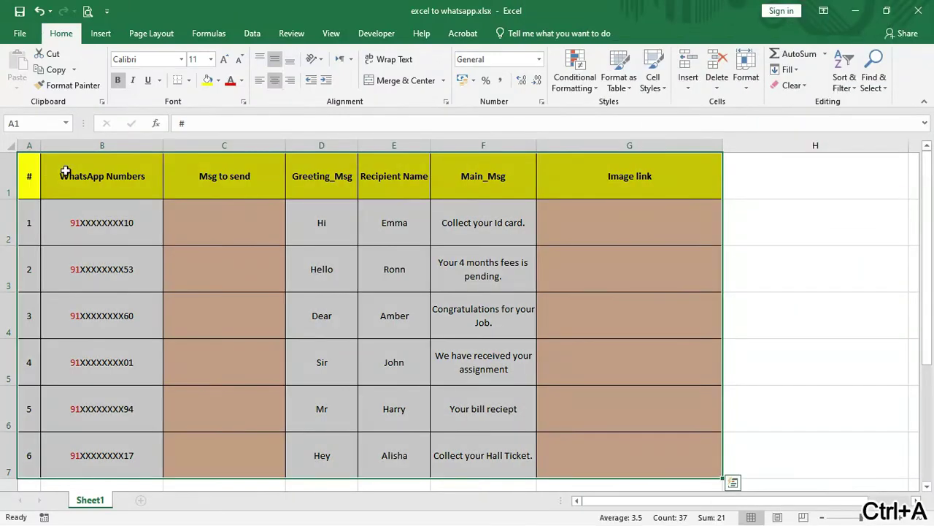
click(102, 145)
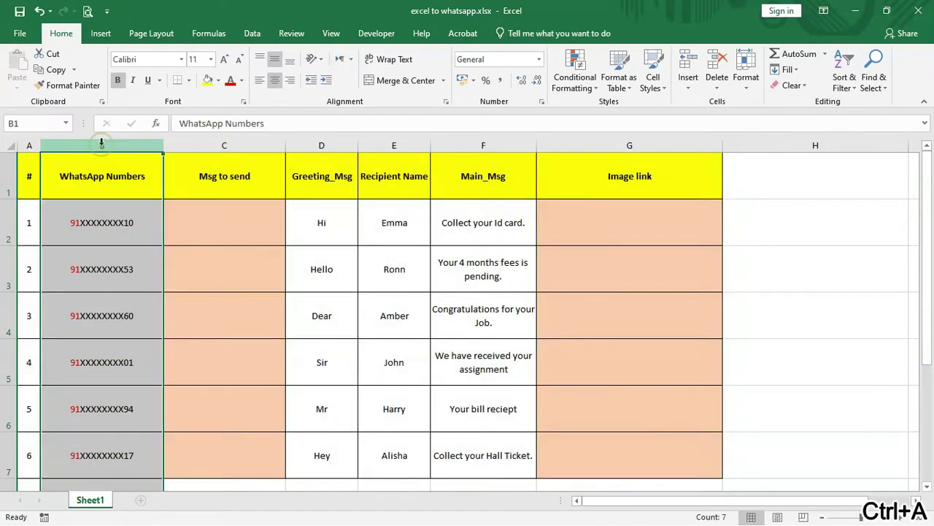
click(85, 226)
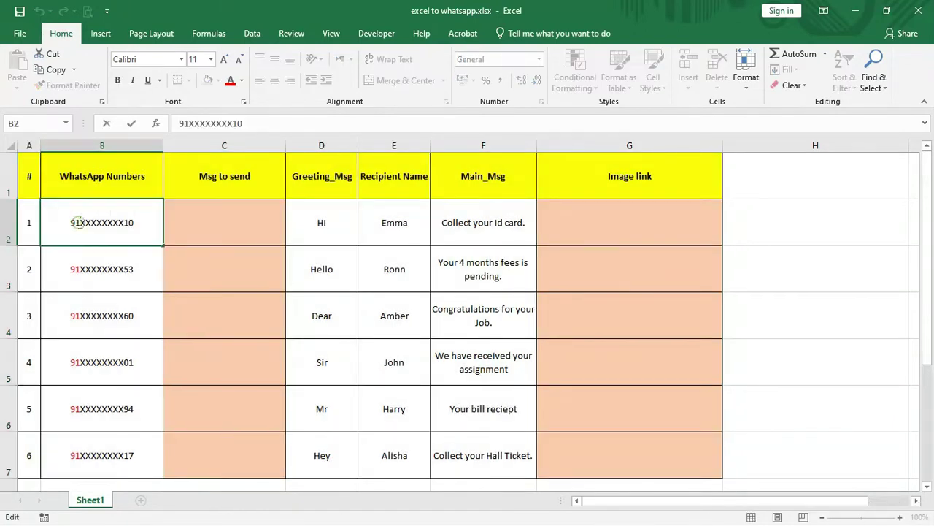
double_click(78, 223)
drag(77, 223, 69, 224)
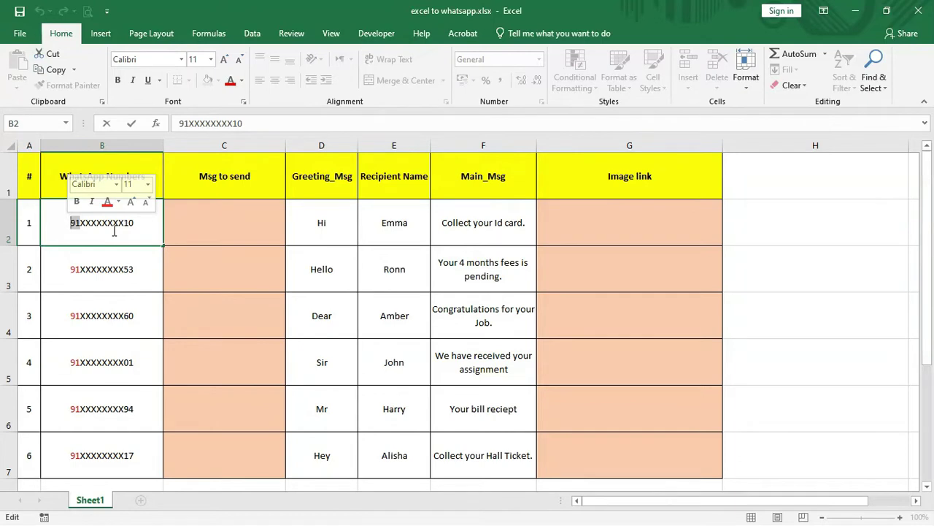
Review the Msg to send column and the columns it draws on, going through each greeting in the Greeting_Msg column.
click(217, 139)
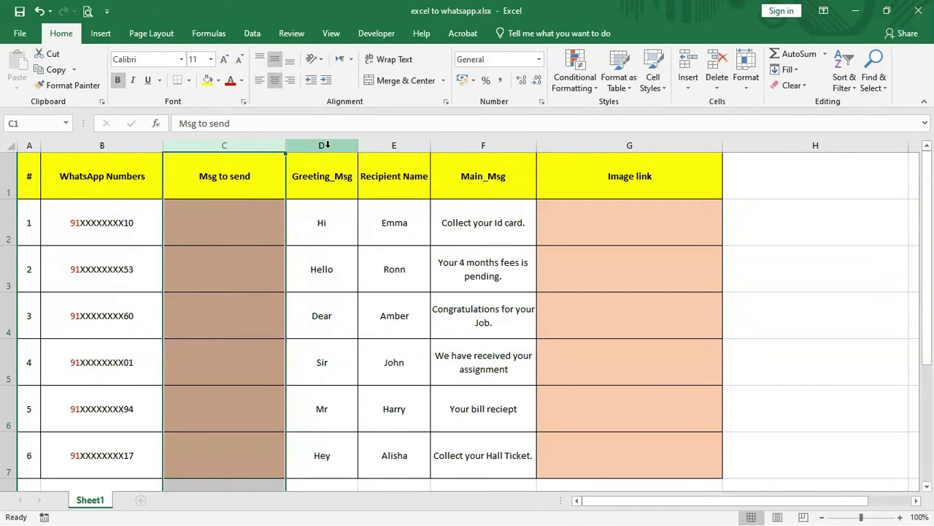
click(326, 145)
click(385, 144)
click(474, 138)
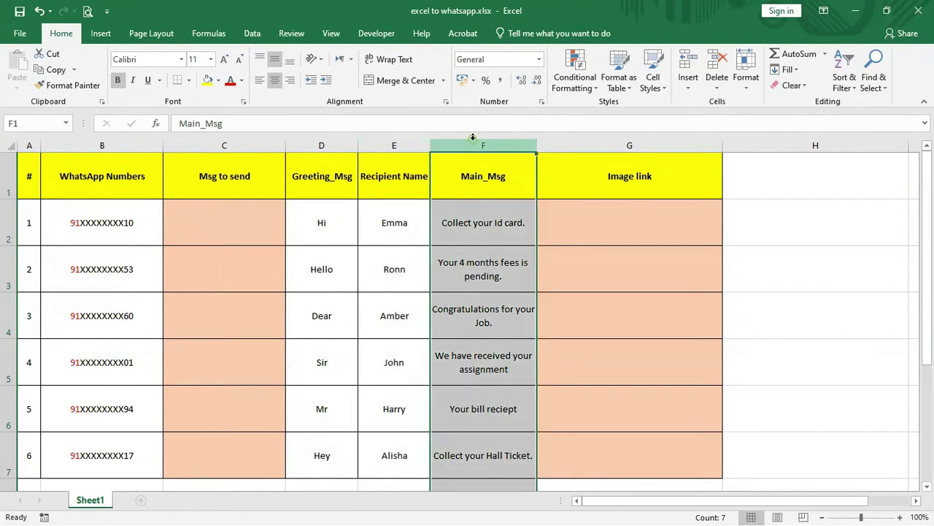
click(328, 146)
click(330, 174)
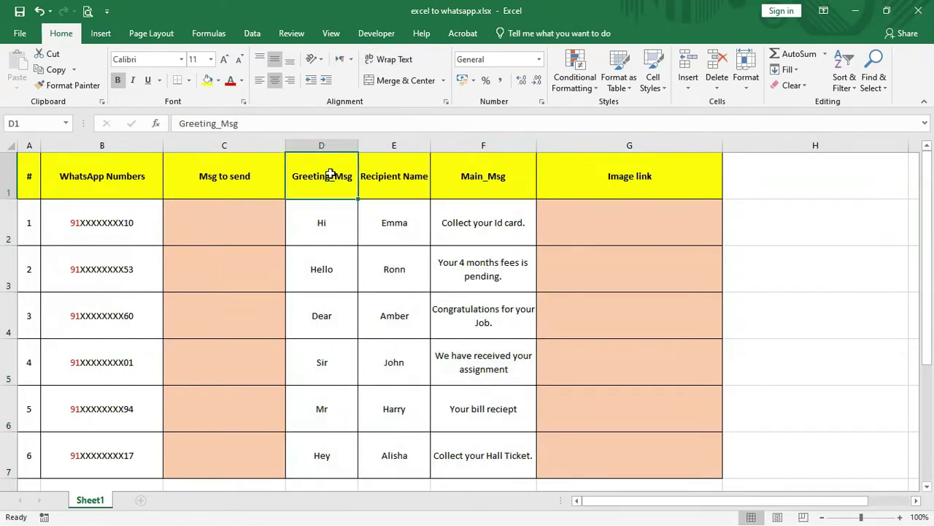
click(330, 219)
key(Down)
key(Down)
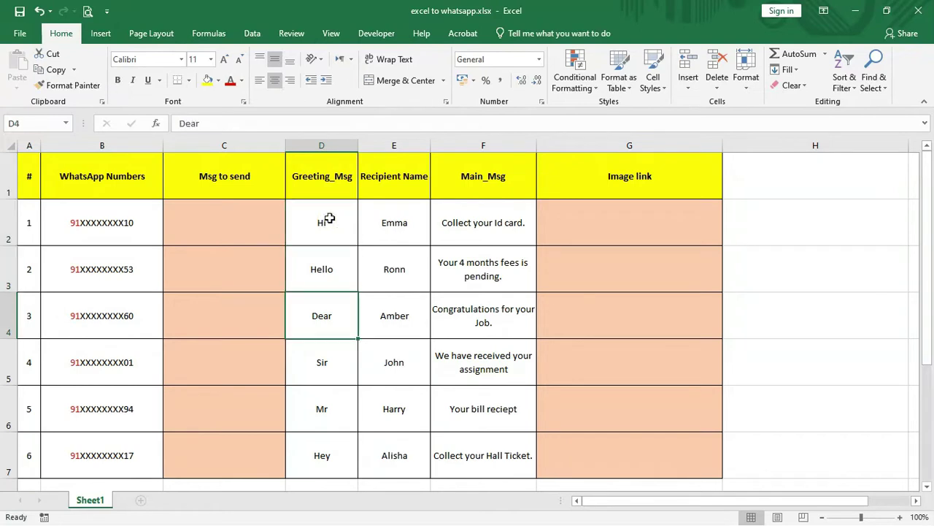
key(Down)
key(Down)
key(Down)
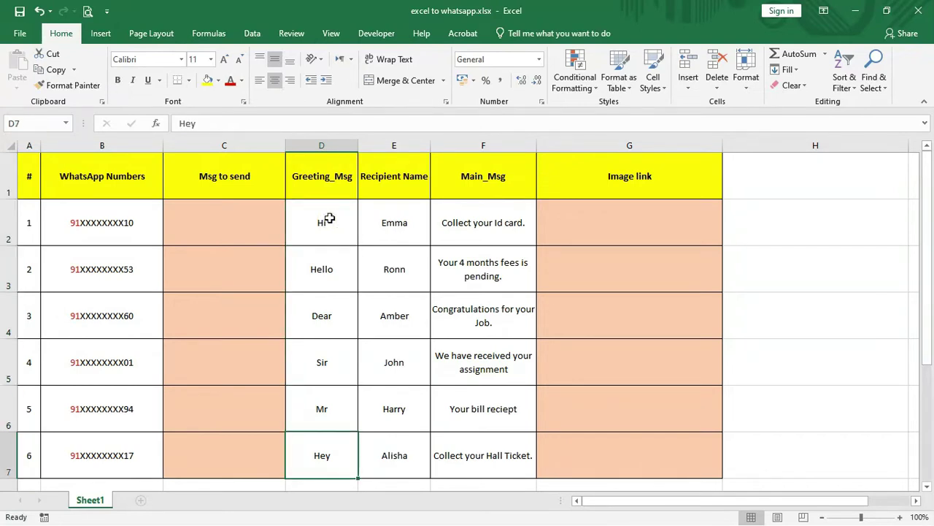
Go through the entries of the Recipient Name column, and review the Main_Msg column and columns D to F together.
click(412, 145)
click(405, 177)
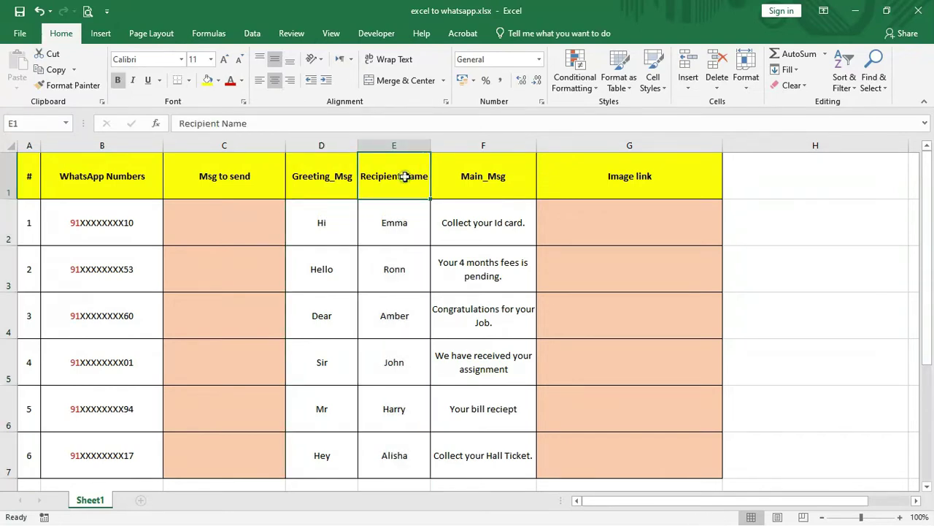
key(Down)
key(Down)
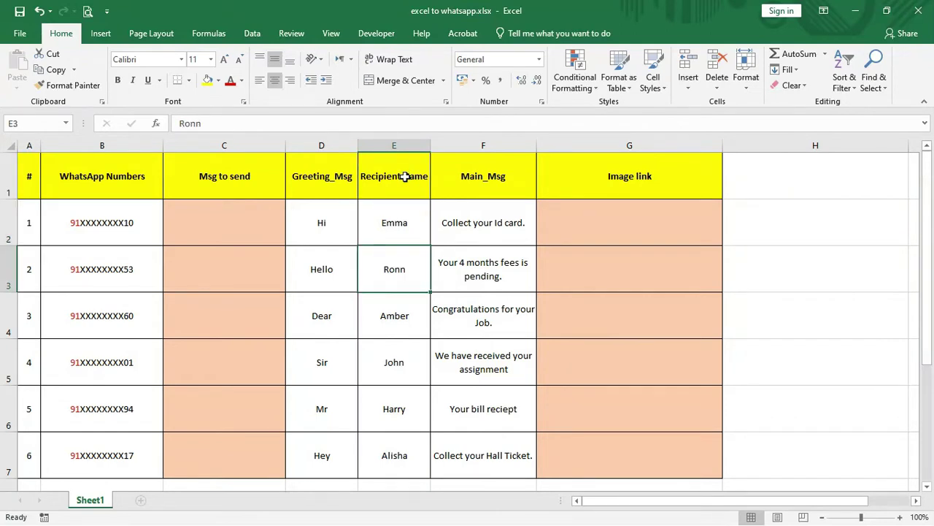
key(Down)
key(Down)
key(Down)
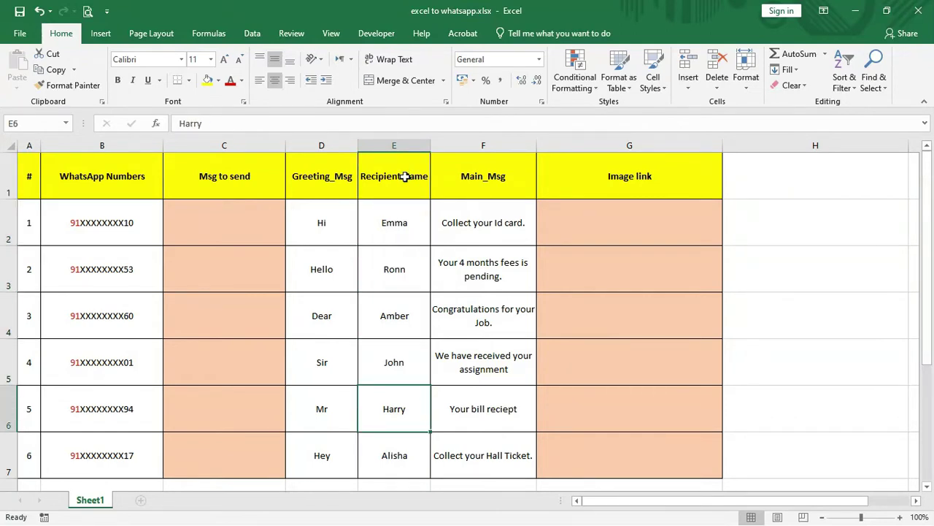
key(Down)
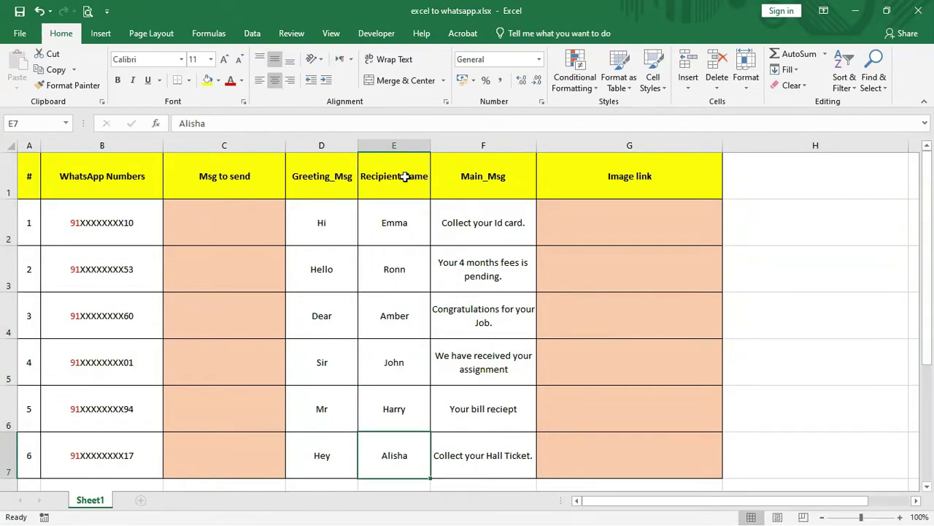
click(482, 145)
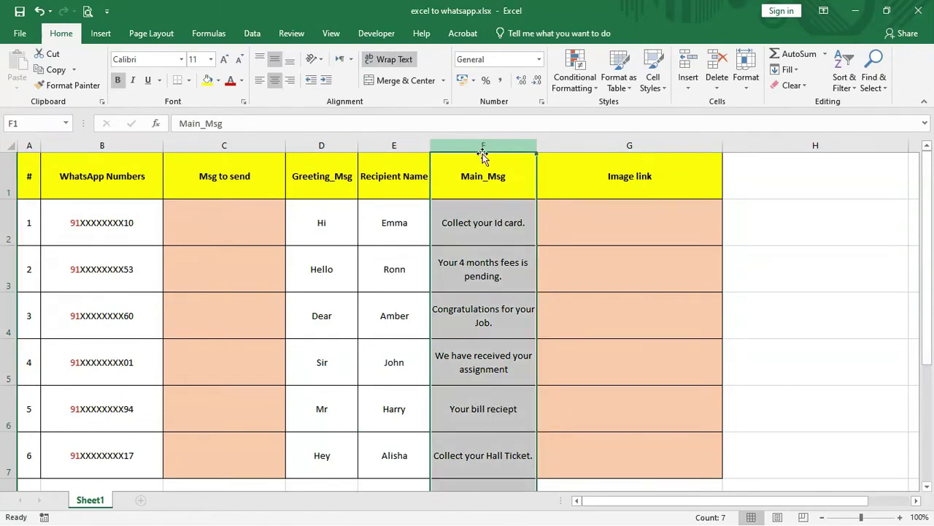
click(482, 170)
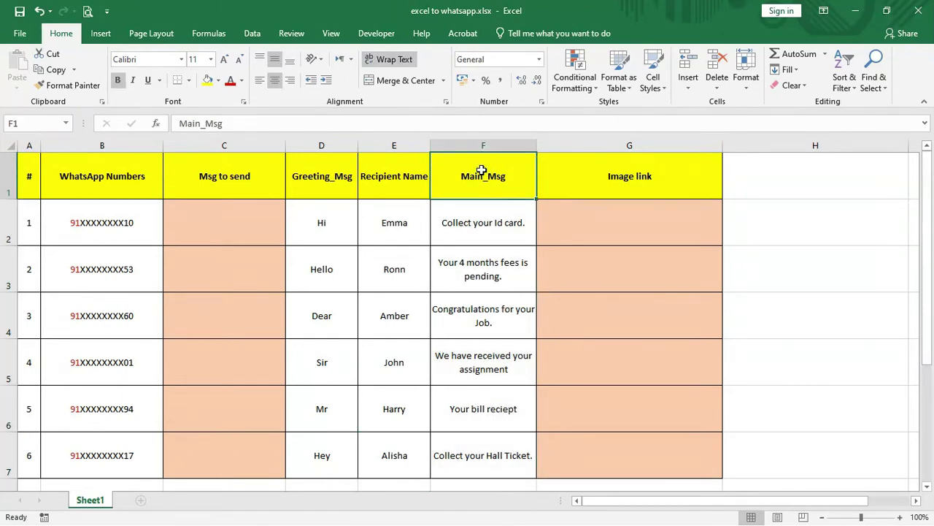
drag(322, 144, 474, 144)
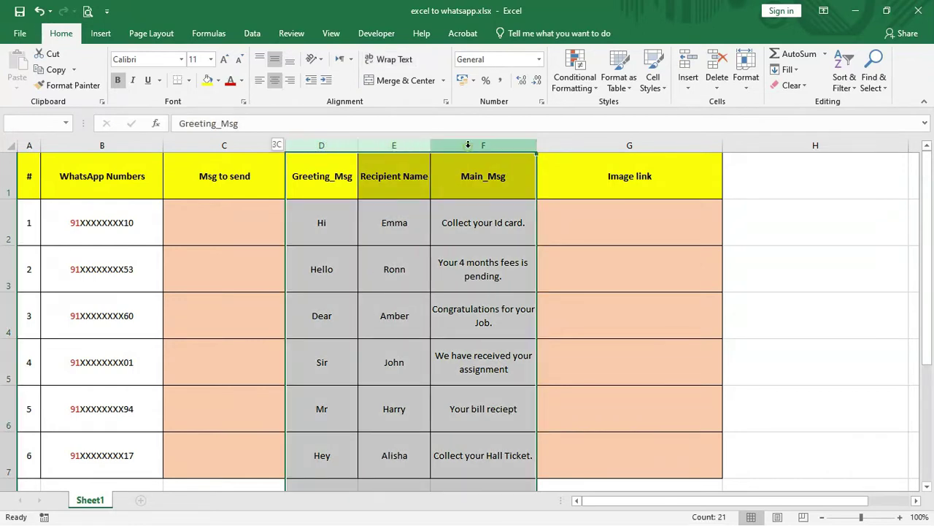
Start a formula in C2 that joins the greeting in D2, a space and the recipient name in E2: =D2&" "&E2.
click(216, 141)
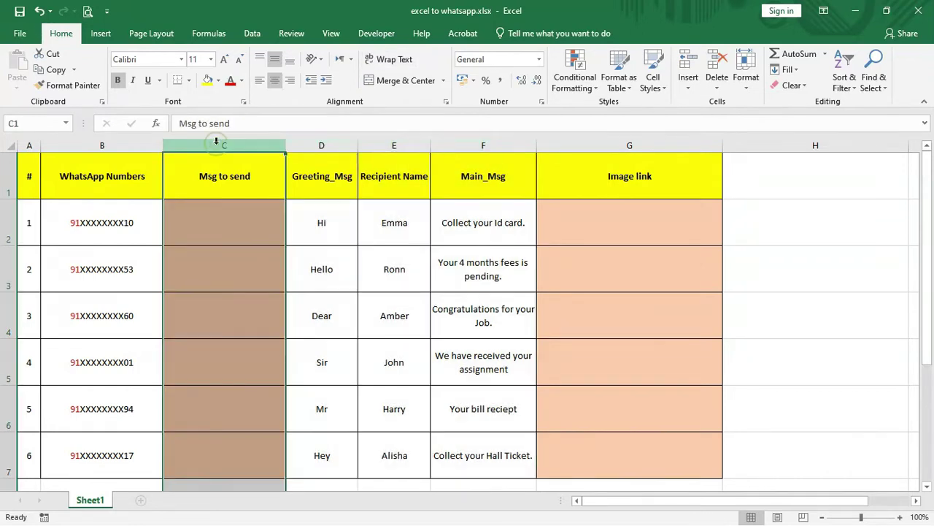
click(227, 211)
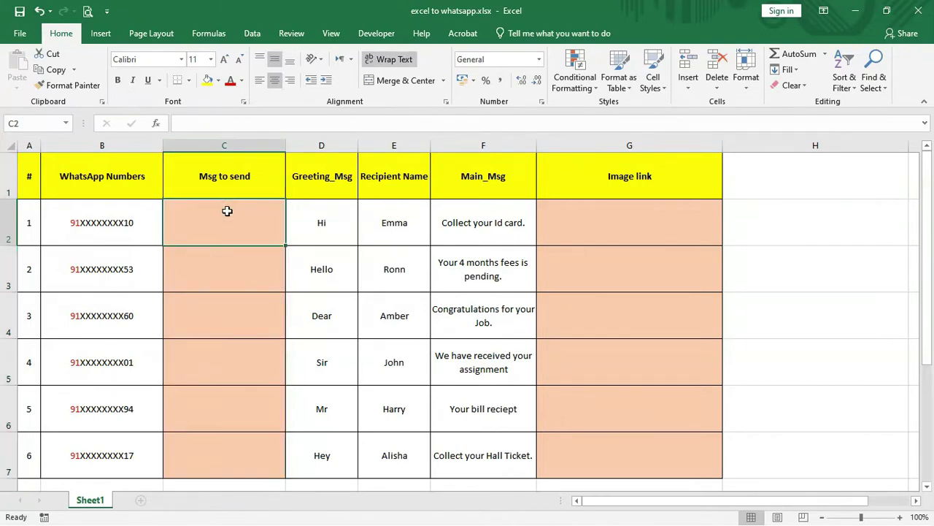
text(=)
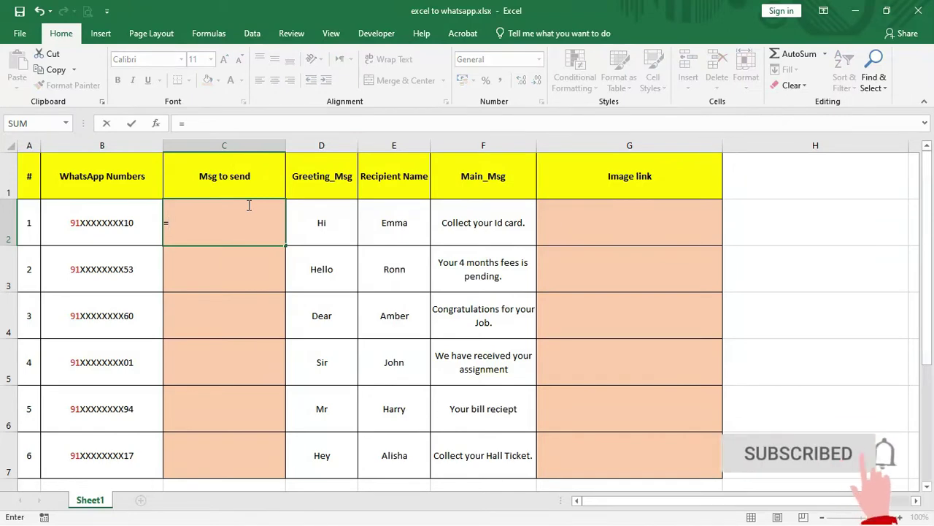
click(324, 219)
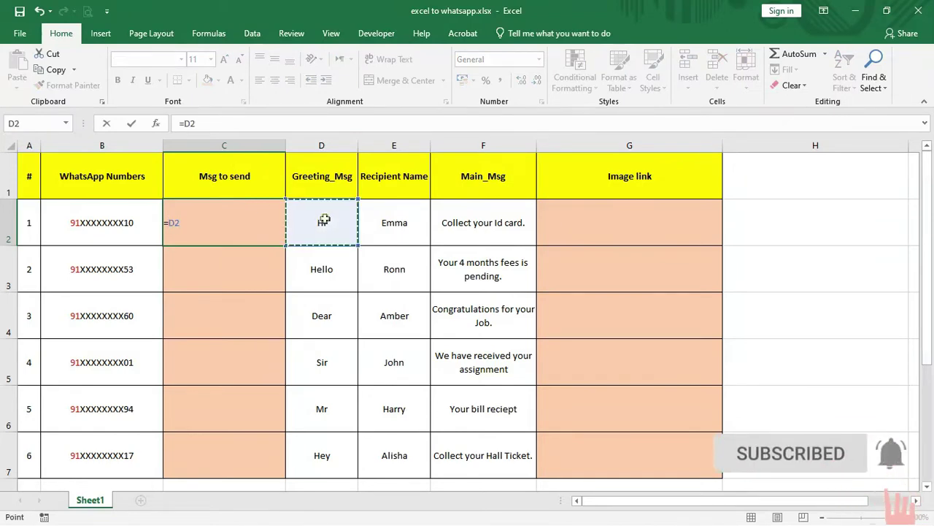
click(209, 124)
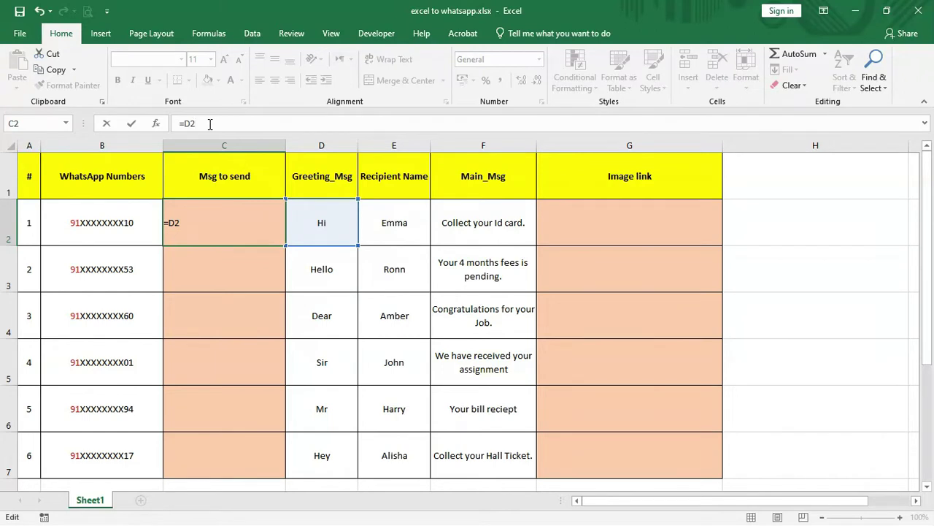
text(&")
text(&)
click(379, 215)
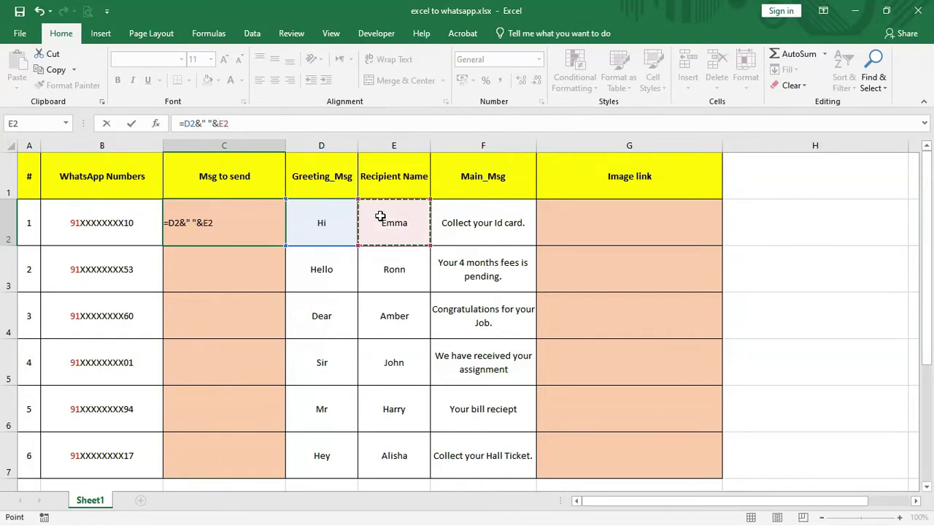
Complete the C2 formula by appending a long quoted run of spaces and the main message F2, and fill it down to C7.
text(&"          )
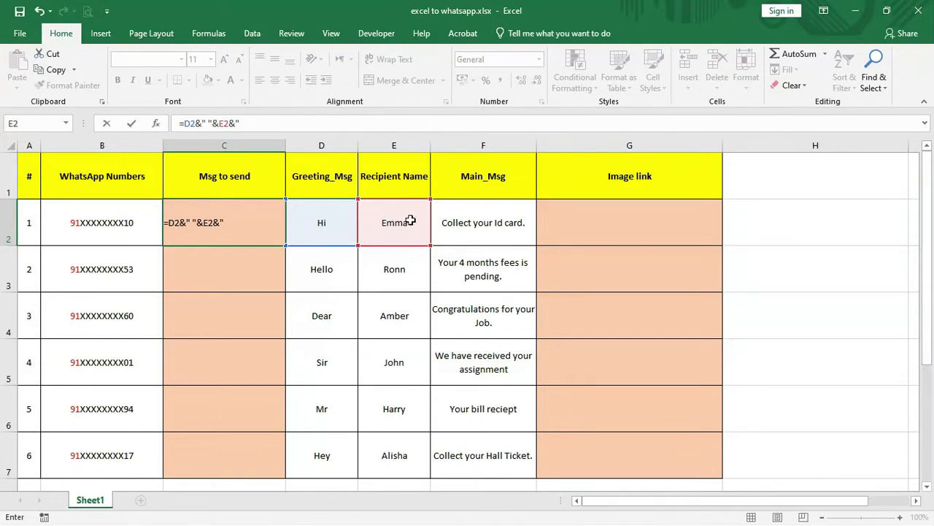
text(           ")
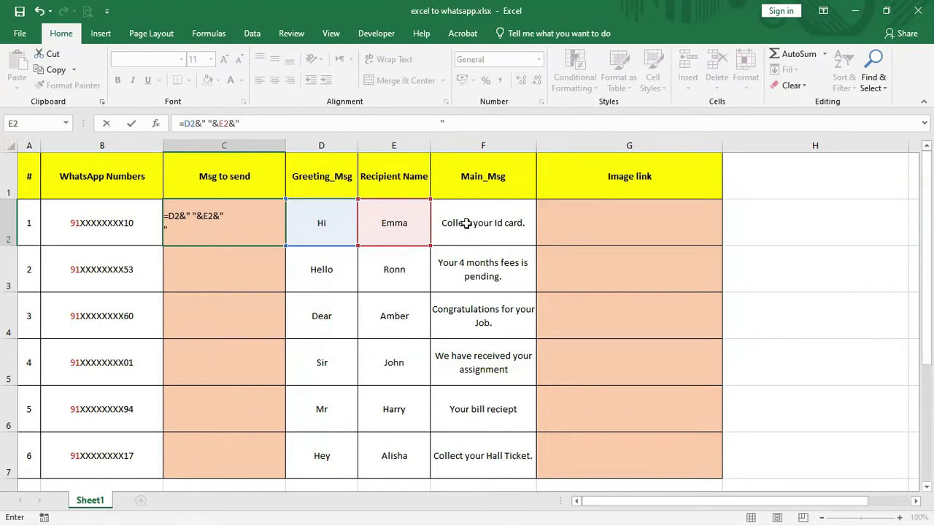
text(&)
click(465, 223)
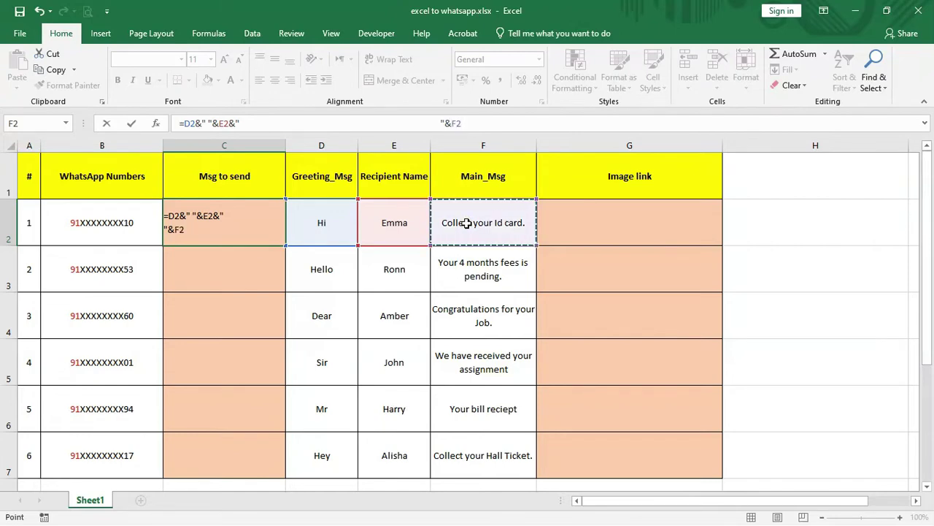
key(Return)
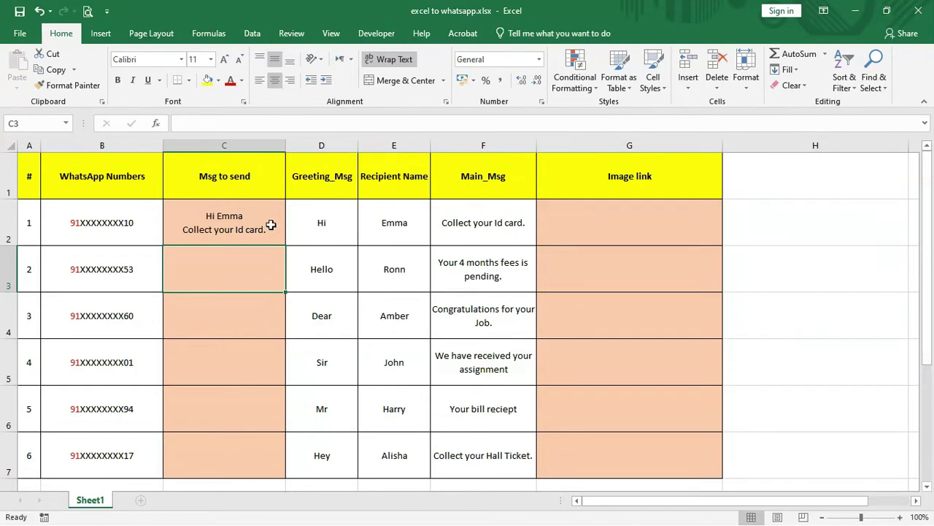
click(271, 225)
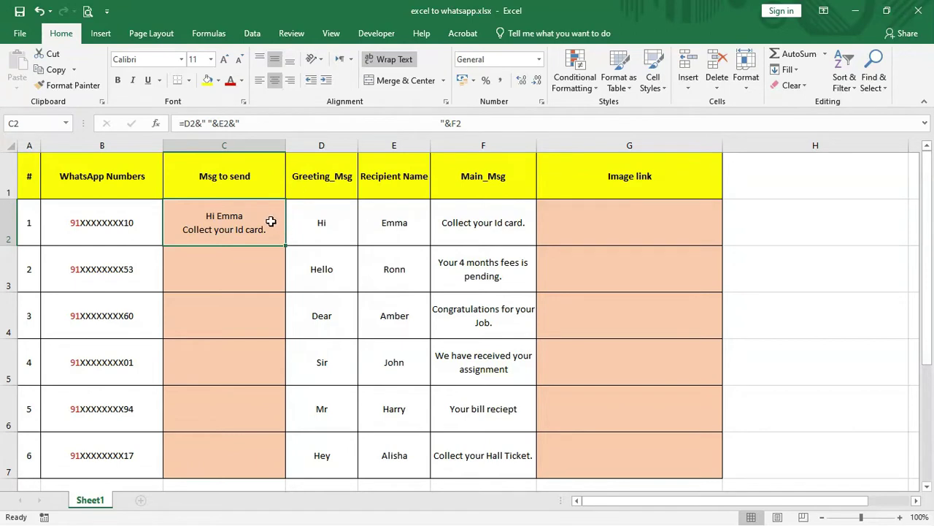
double_click(284, 245)
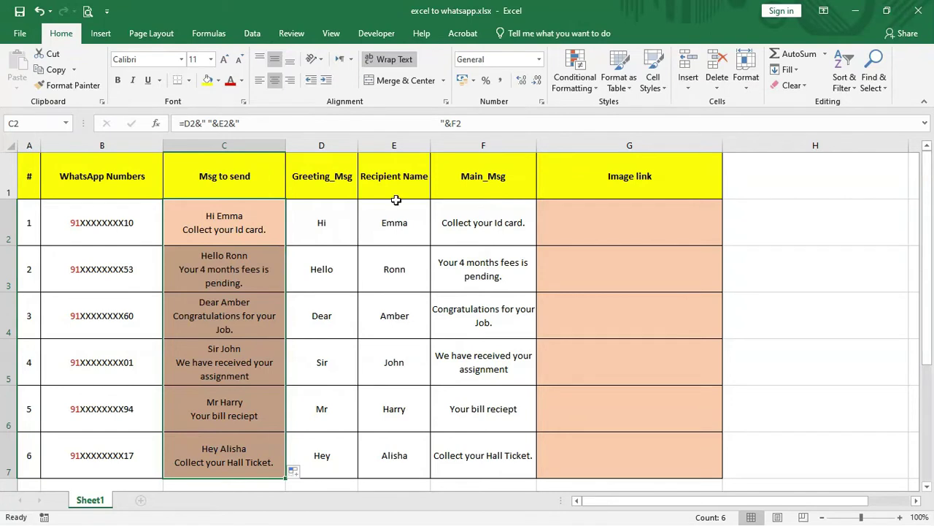
Examine the Image link column and its empty cells below the header.
click(639, 144)
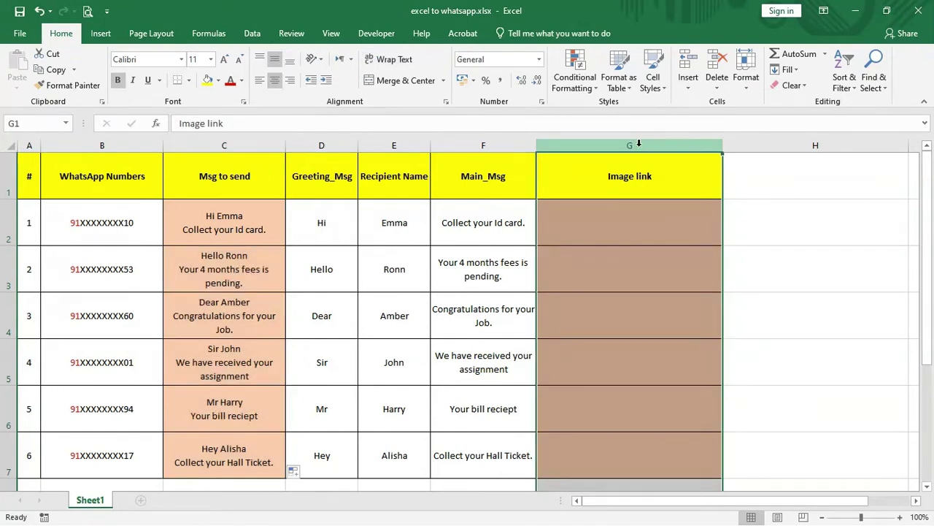
click(634, 179)
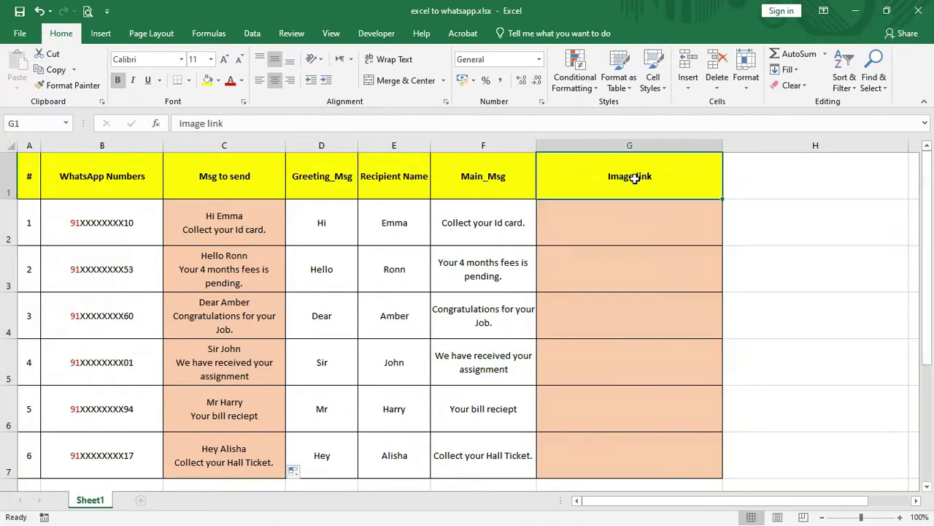
key(Down)
key(Down)
Switch to the Images folder in File Explorer and inspect the recipient images, highlighting the .jpg extension in the first file's name.
key(alt+Tab)
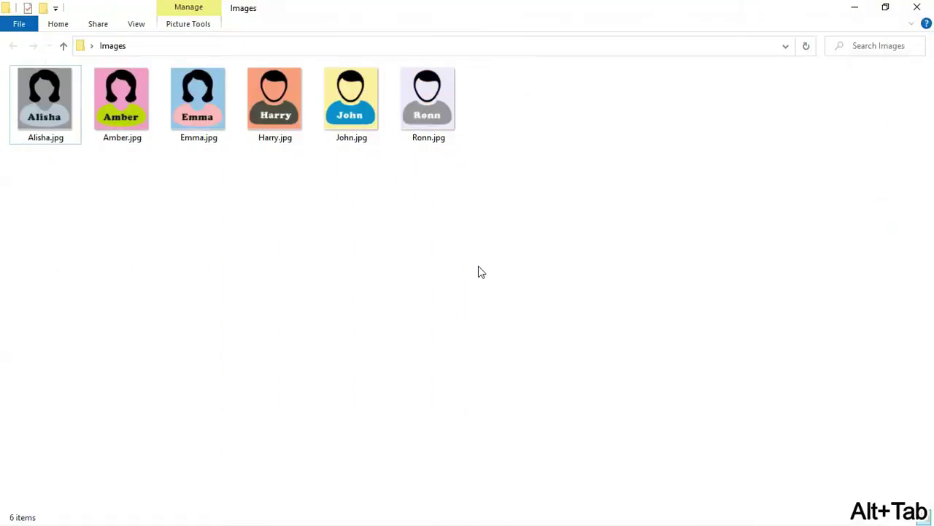
key(ctrl+a)
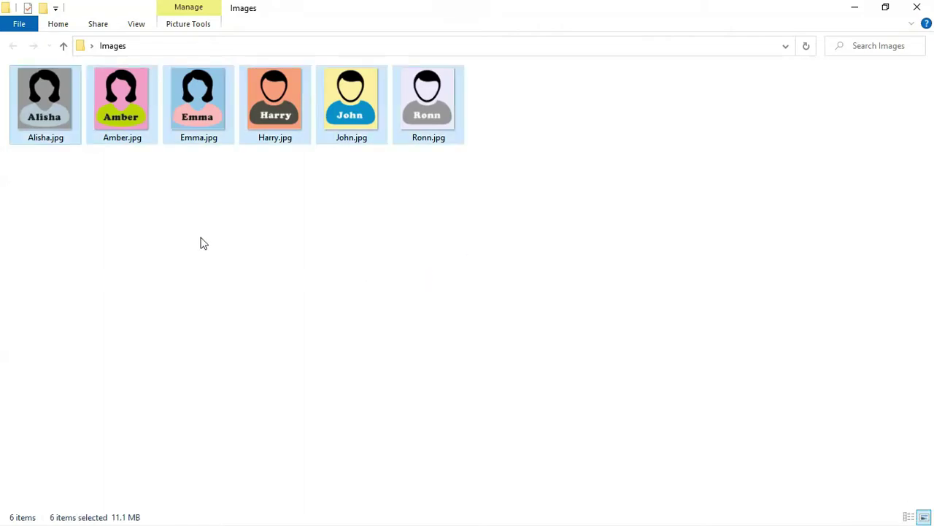
click(64, 140)
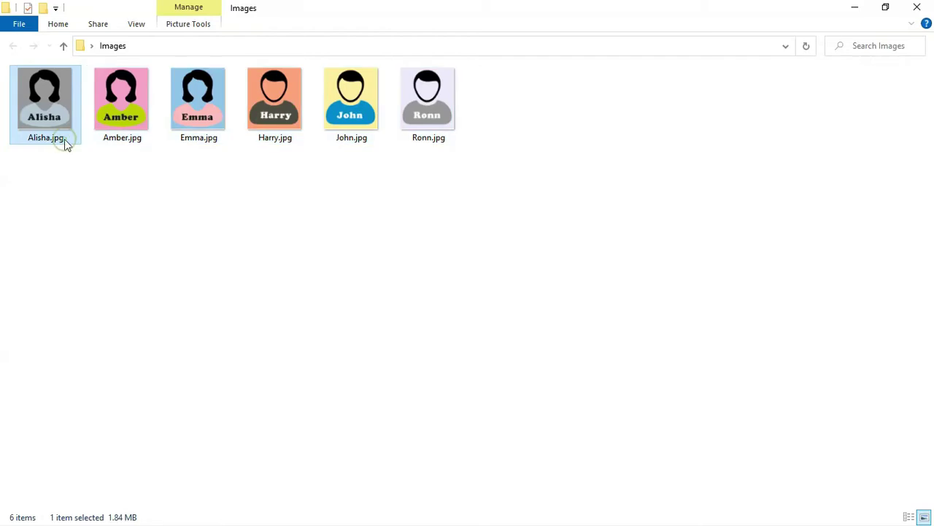
click(64, 138)
drag(64, 139, 52, 140)
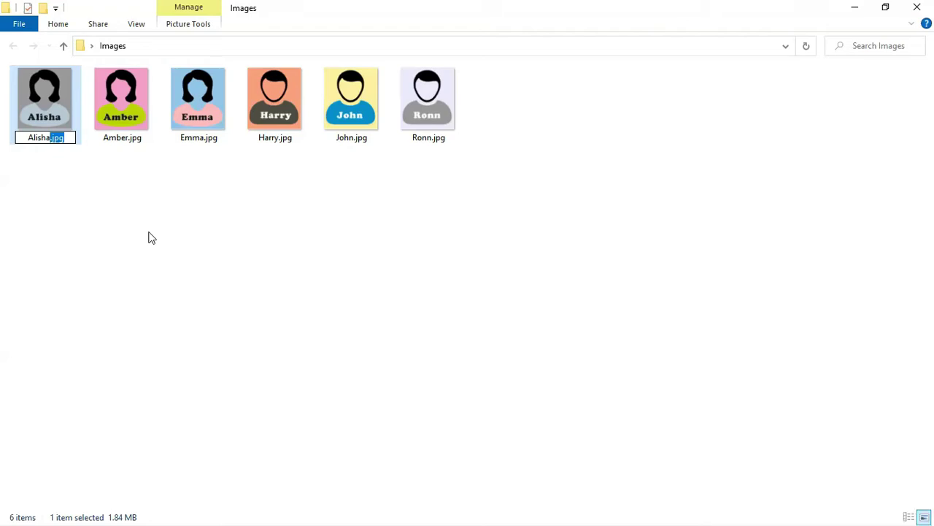
Switch to the Excel workbook and go through the recipient names in column E from E2 to E7.
key(alt+Tab)
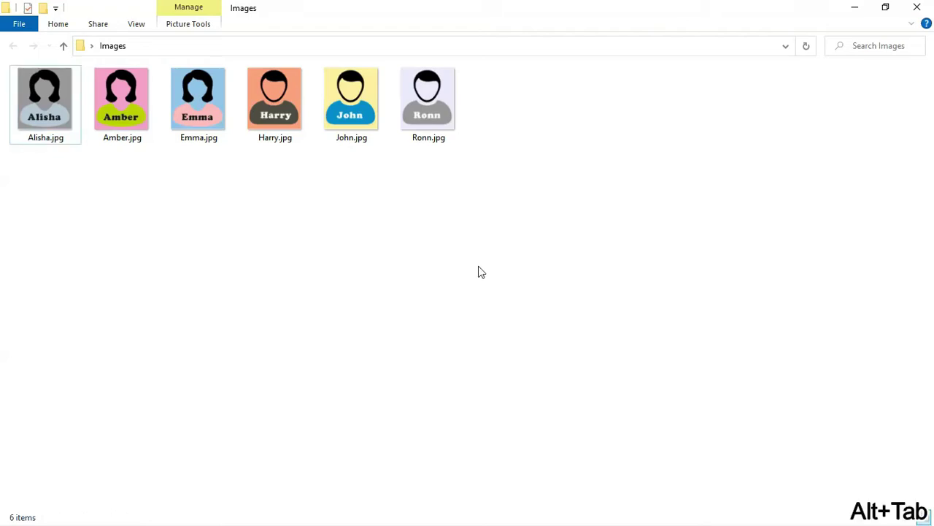
click(406, 140)
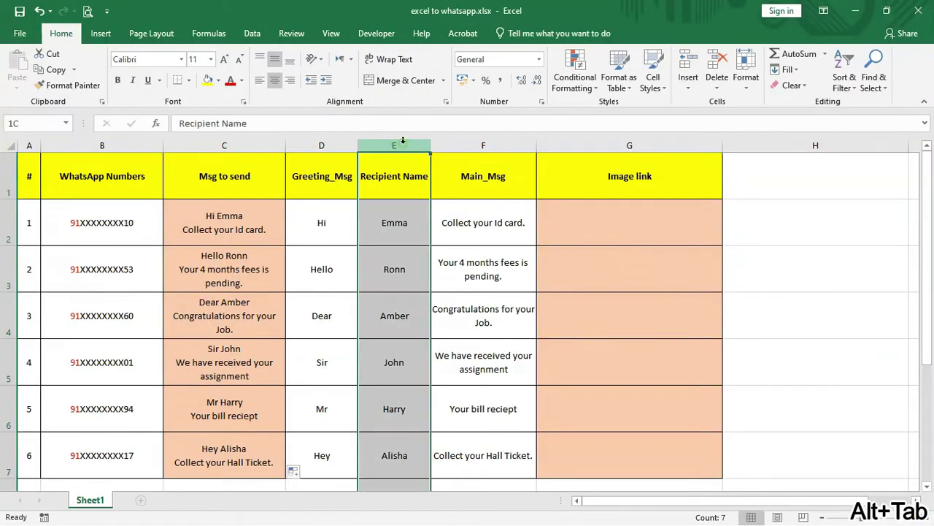
click(398, 212)
key(Down)
key(Down)
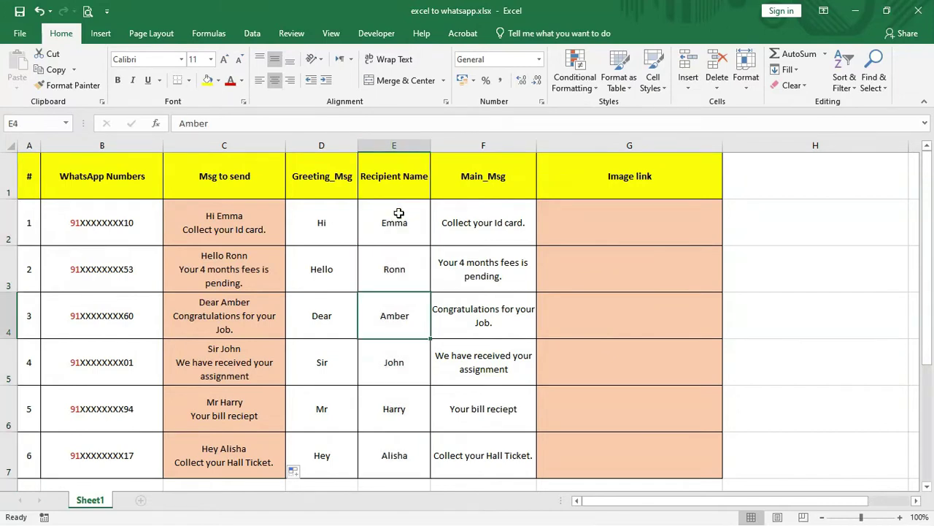
key(Down)
key(Down)
key(Down)
Switch to the Images folder and compare each image's file name with the recipient names in the sheet.
key(alt+Tab)
click(49, 133)
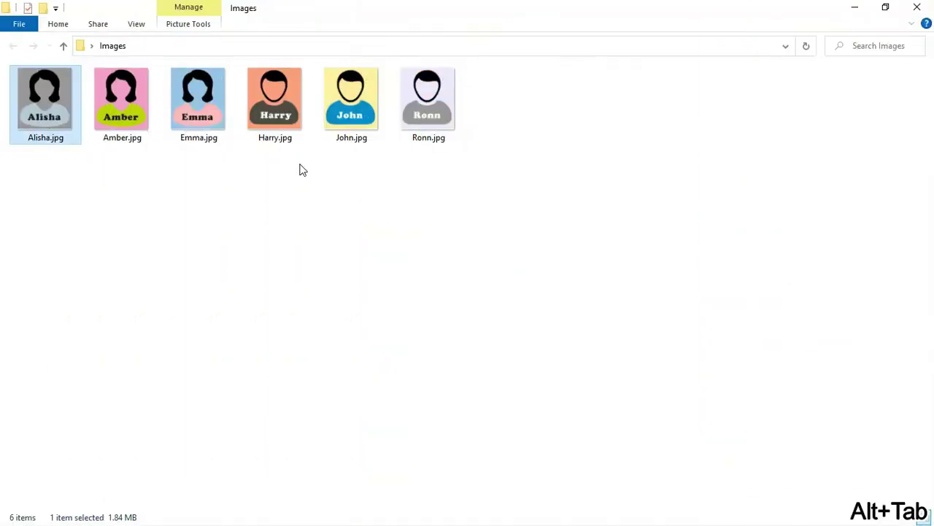
click(300, 168)
click(50, 134)
key(Right)
key(Right)
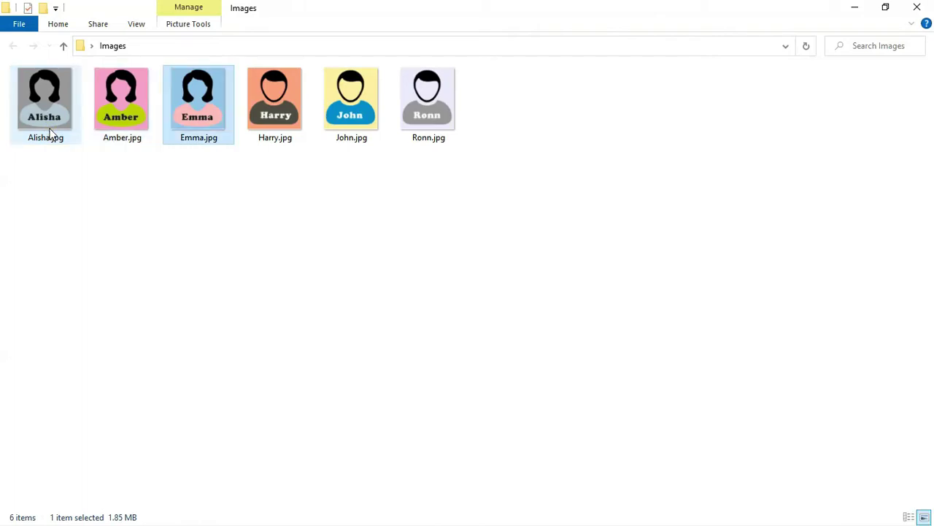
key(Right)
key(Right)
key(Right)
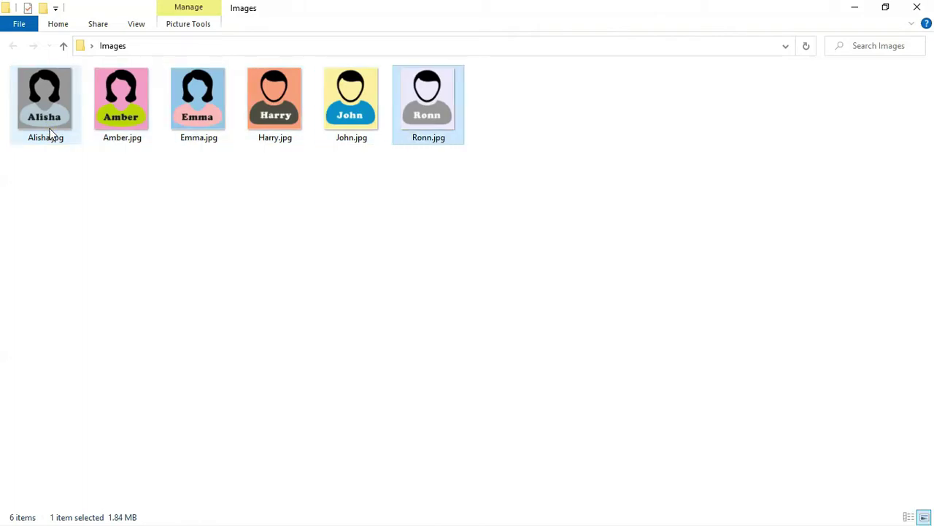
key(alt+Tab)
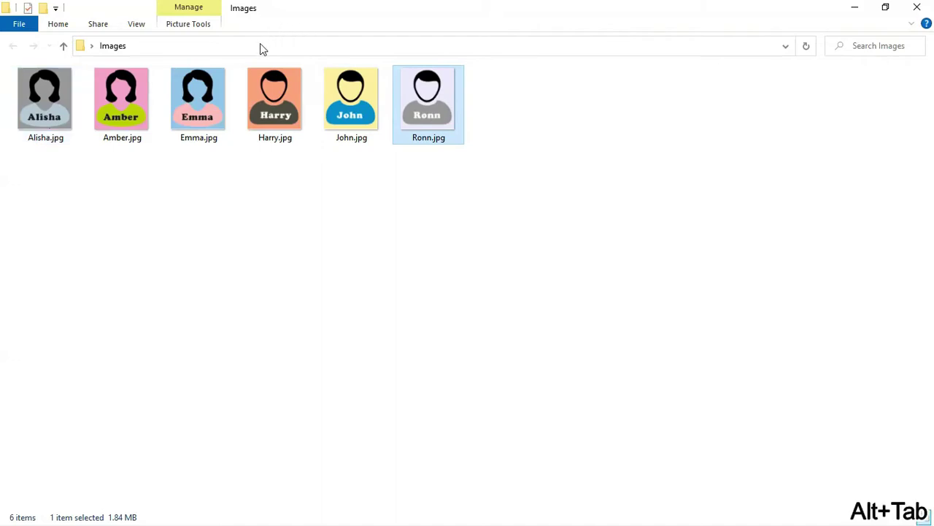
Append a backslash to the Images folder path and copy the full path C:\Users\User\Desktop\Images\.
click(261, 46)
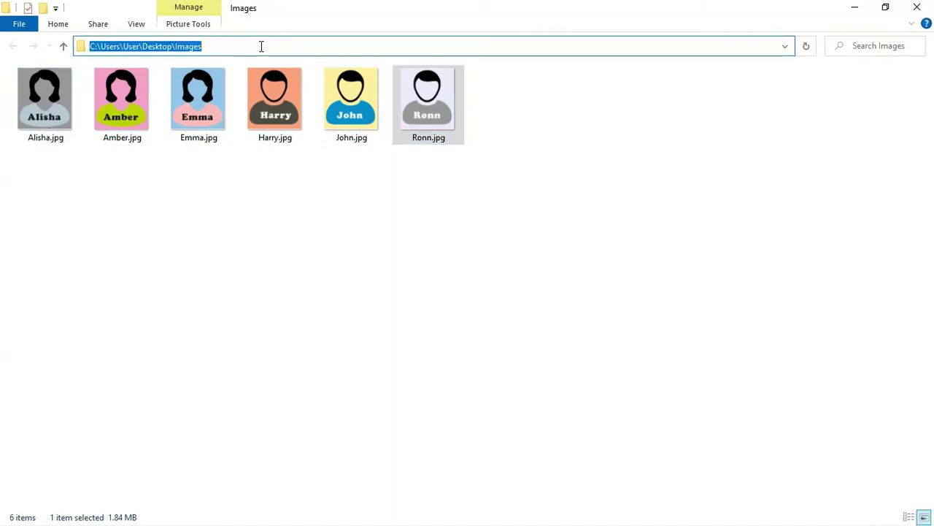
click(261, 46)
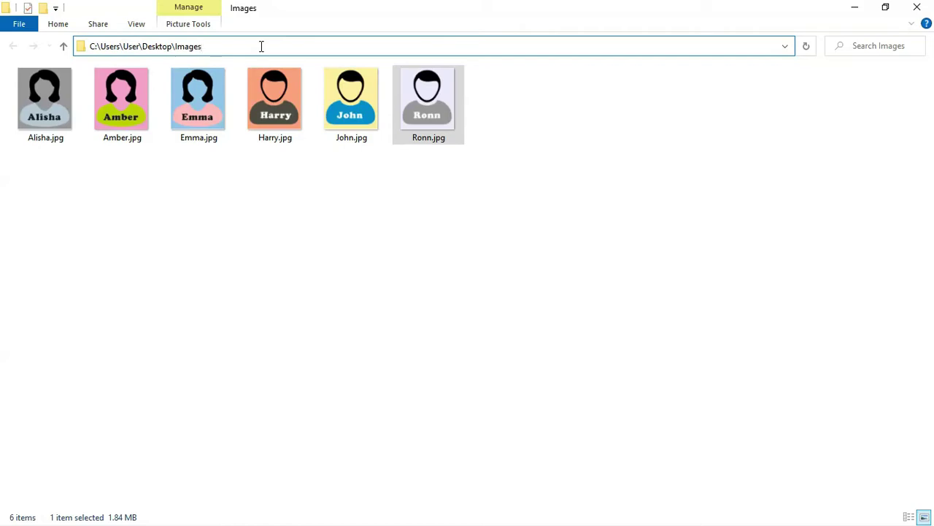
text(\)
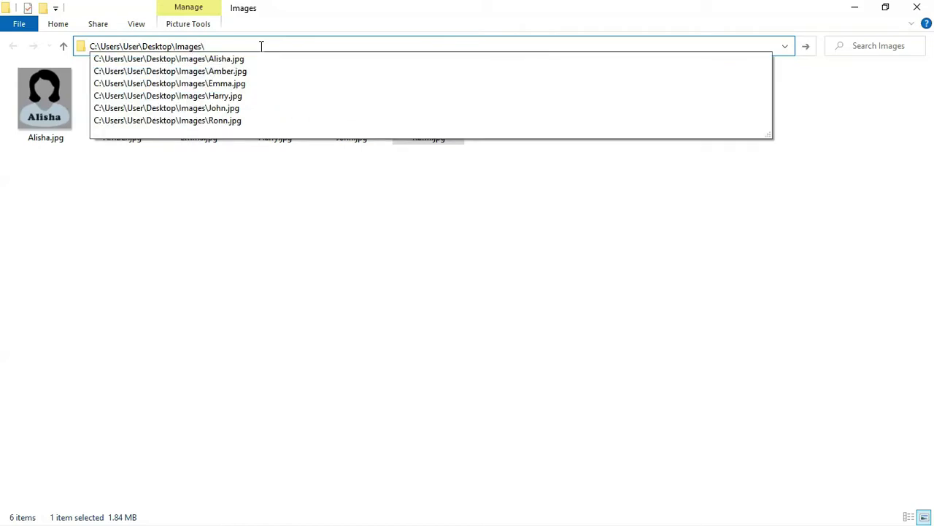
key(ctrl+a)
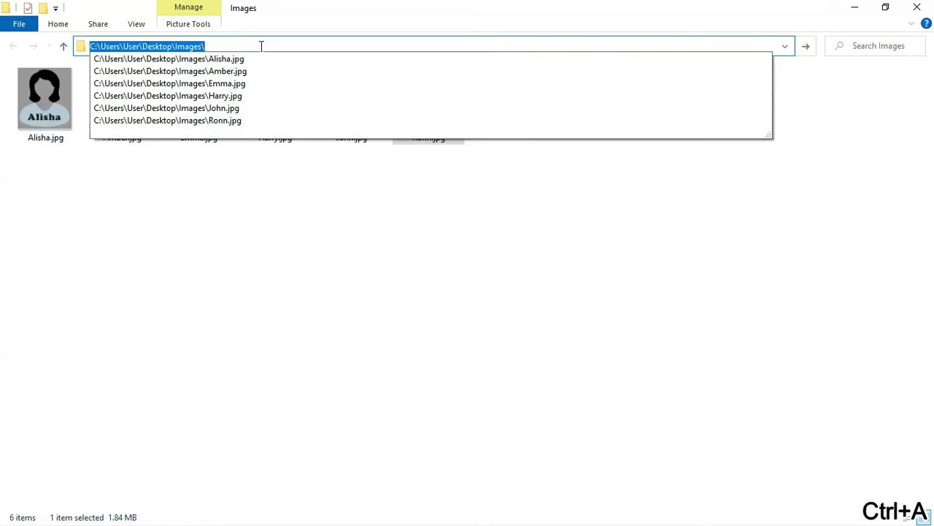
right_click(261, 46)
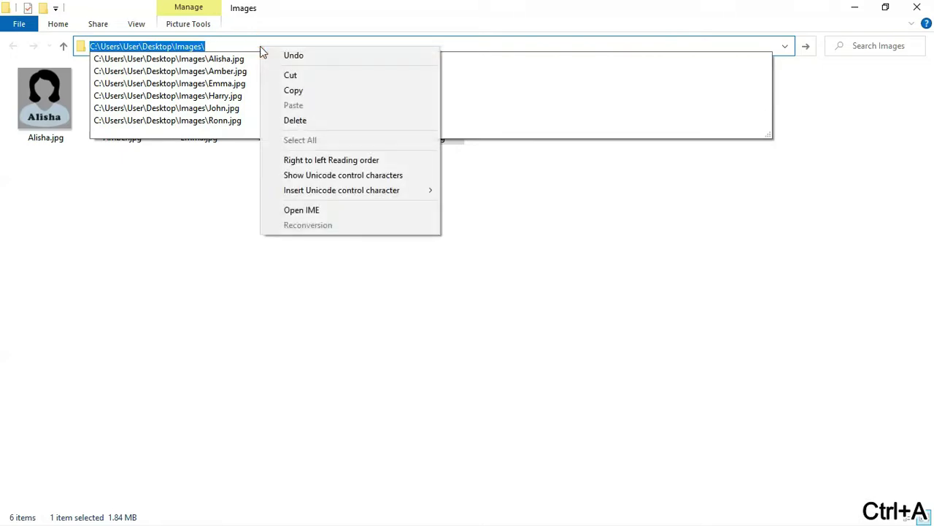
click(289, 91)
Switch to the Excel workbook, paste the copied folder path into H2 and fill it down to H7.
key(alt+Tab)
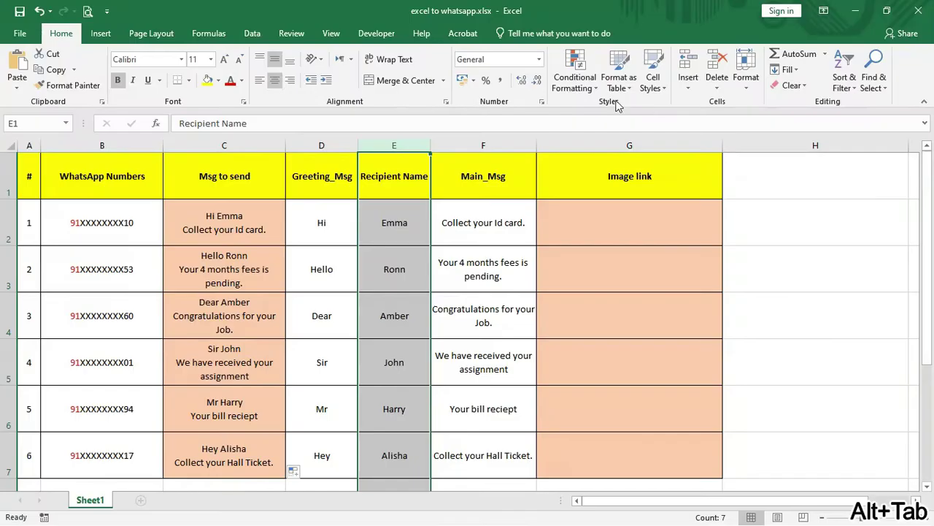
click(785, 217)
right_click(785, 216)
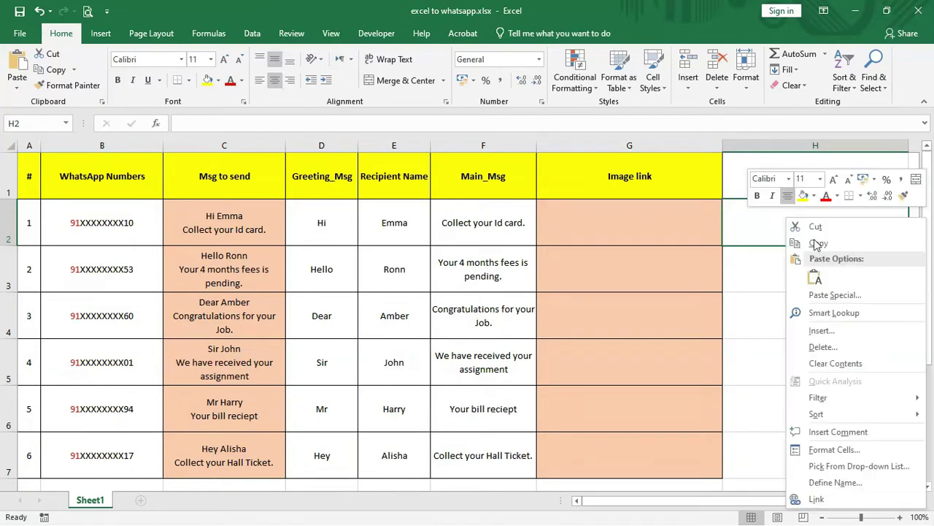
click(816, 279)
double_click(905, 244)
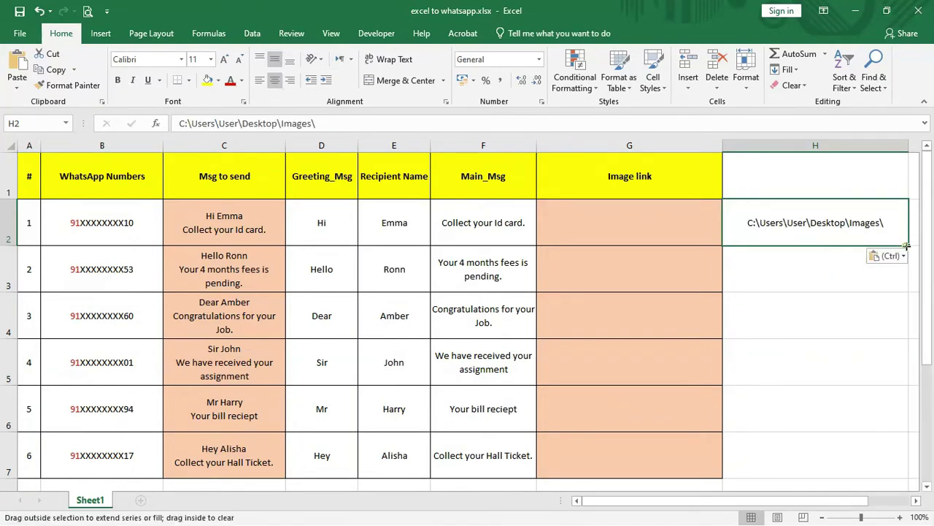
Build the image path formula =H2&E2&".jpg" in G2 and fill it down to G7.
click(637, 230)
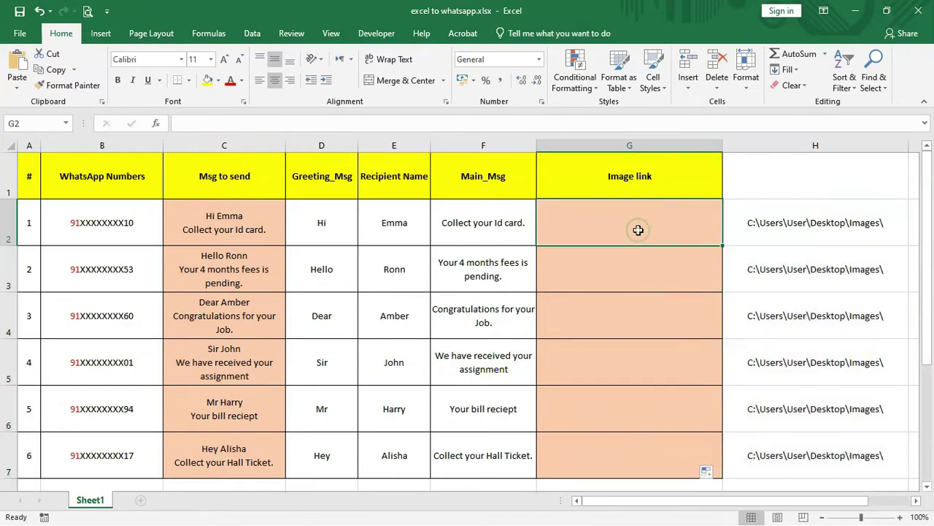
text(=)
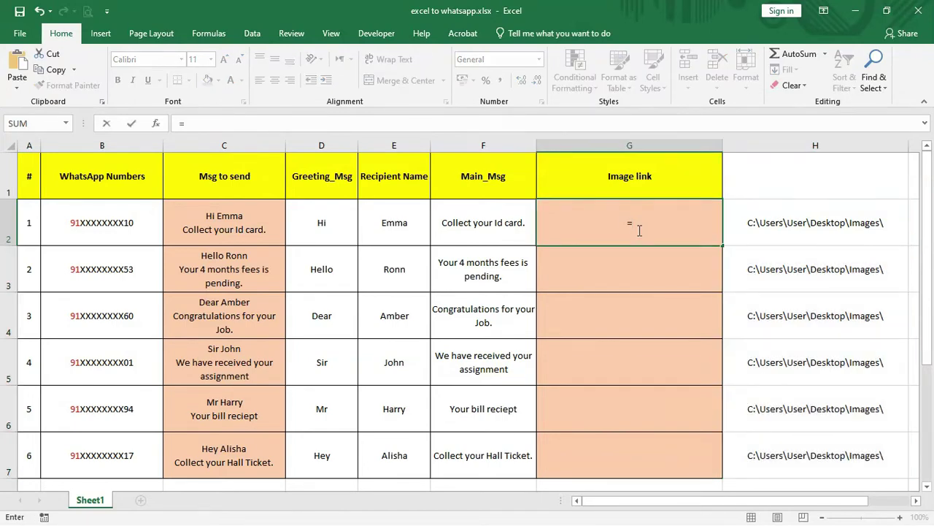
click(760, 222)
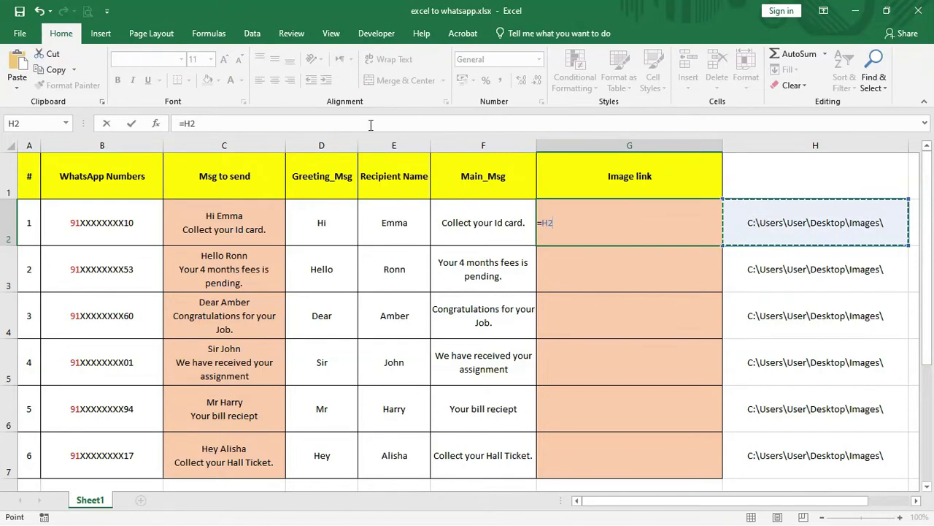
click(259, 125)
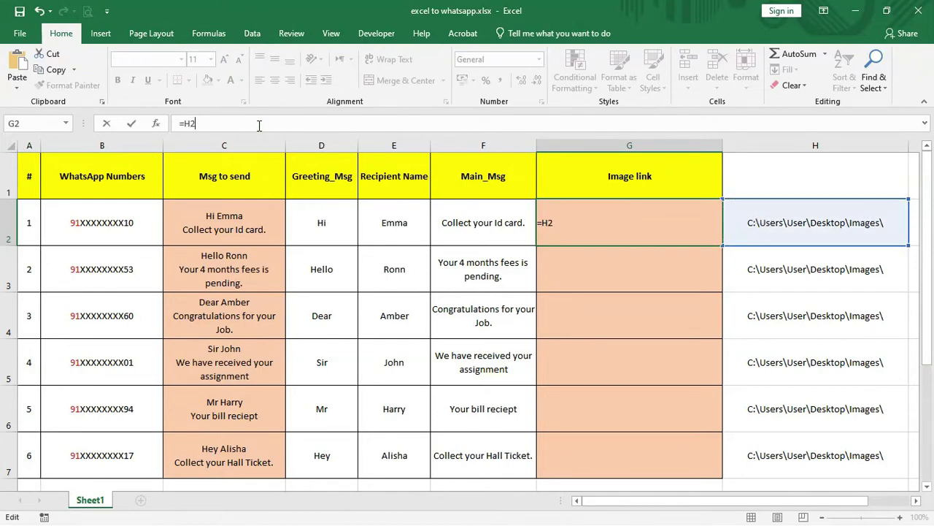
text(&)
click(389, 222)
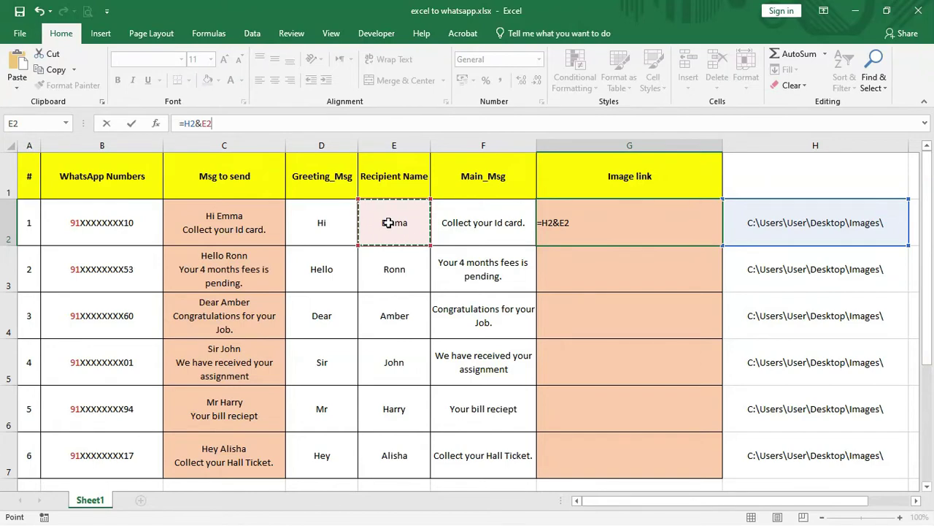
text(&".)
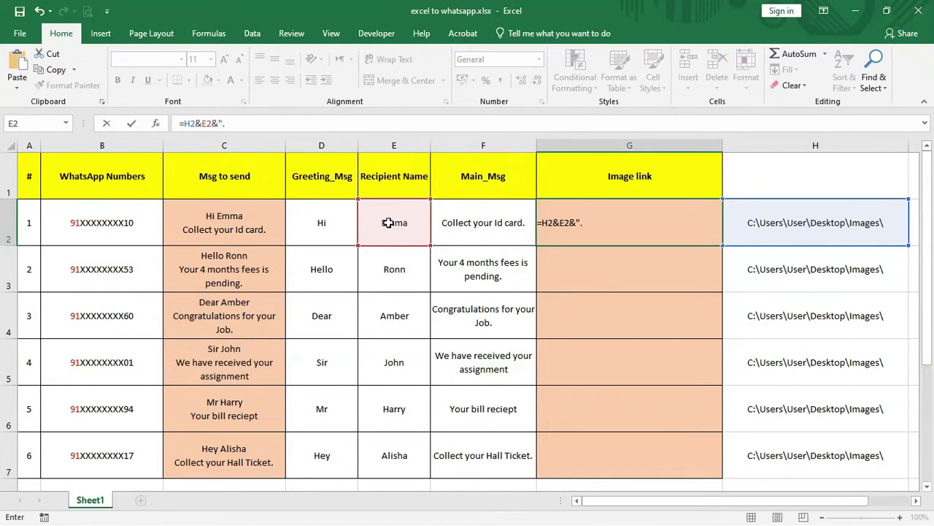
text(jpg)
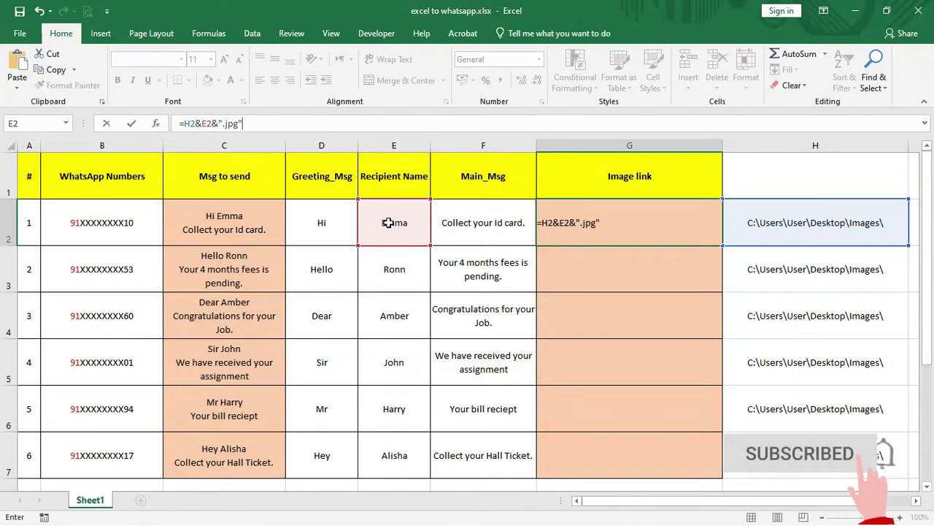
key(Return)
click(717, 231)
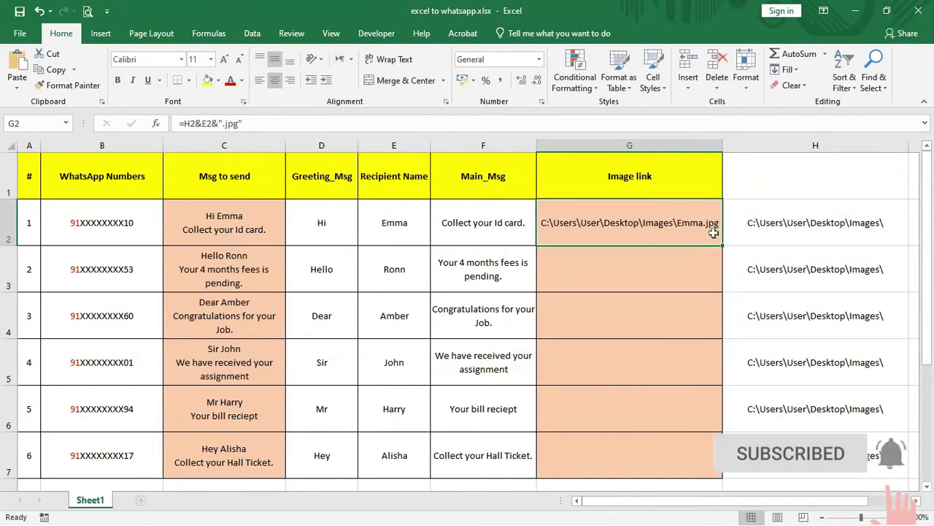
double_click(722, 246)
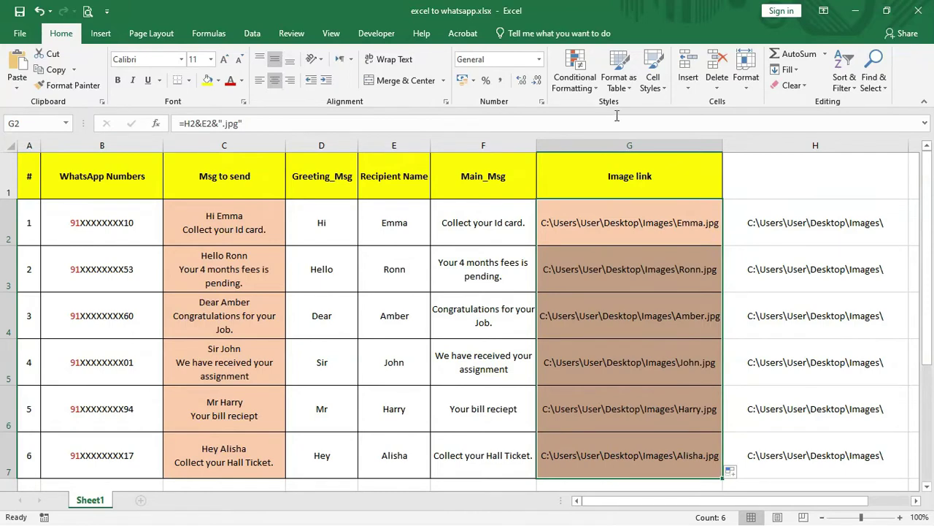
Examine the image links in G2:G7 alongside the combined messages in column C.
click(620, 141)
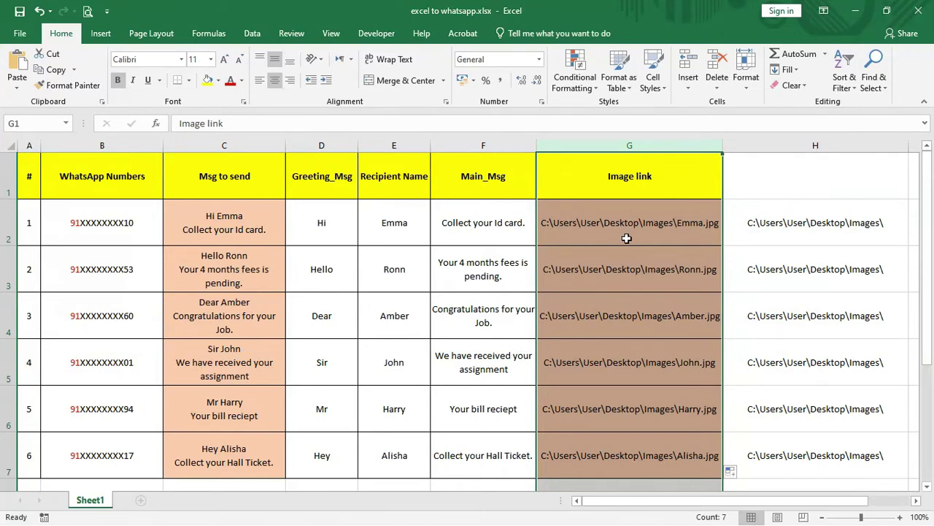
click(669, 350)
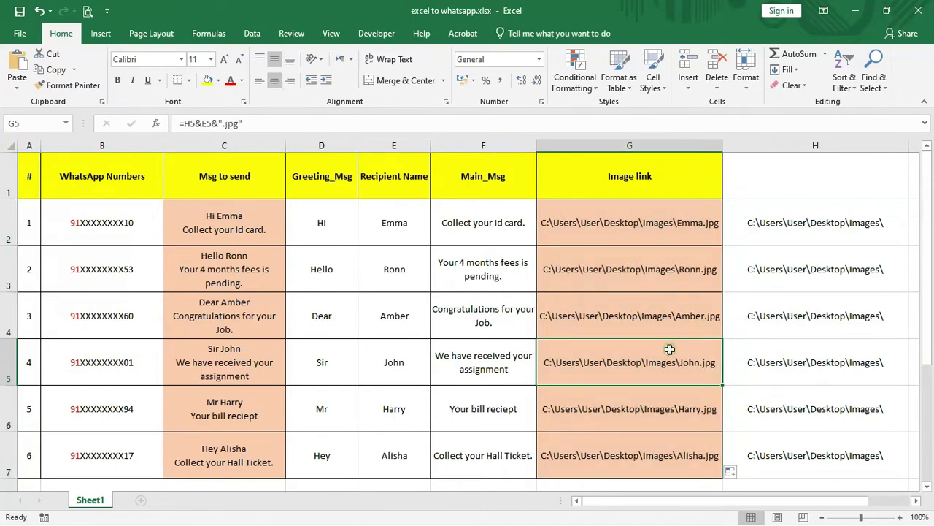
click(687, 410)
click(681, 446)
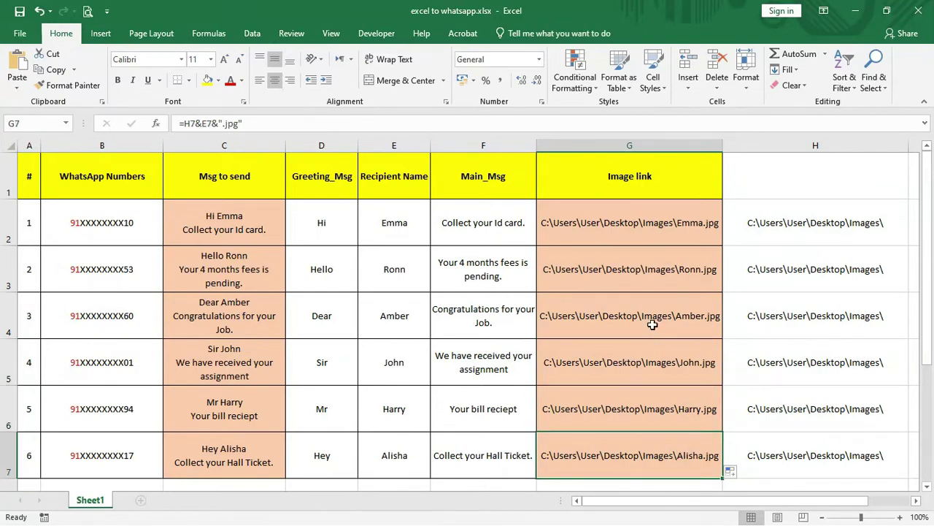
drag(643, 212, 666, 453)
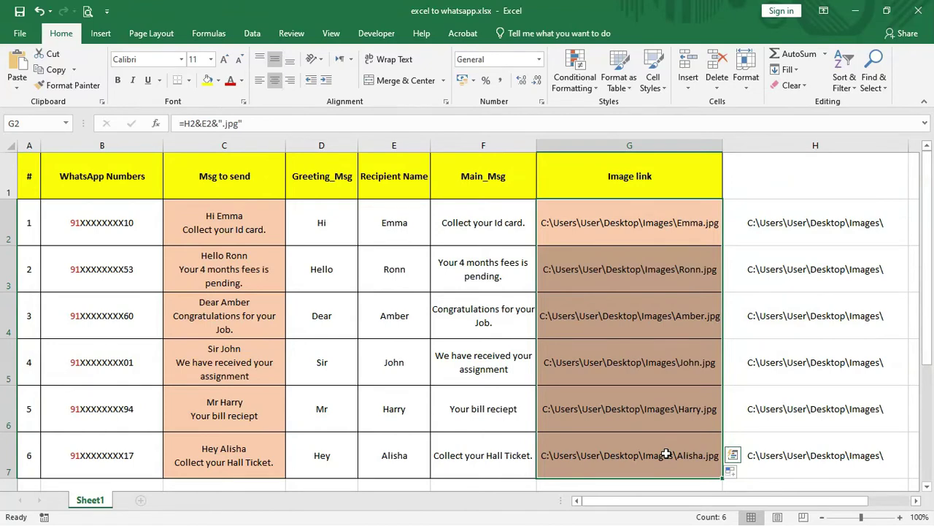
click(241, 321)
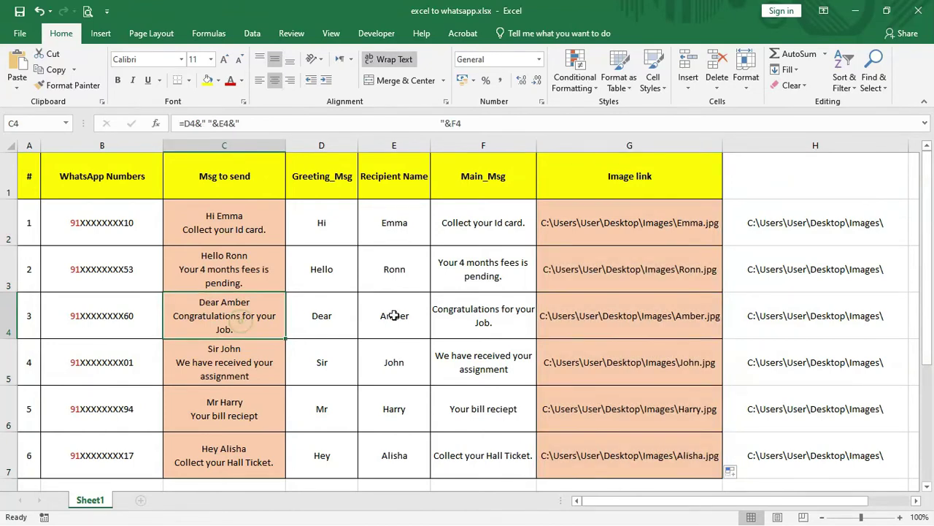
click(631, 334)
click(626, 356)
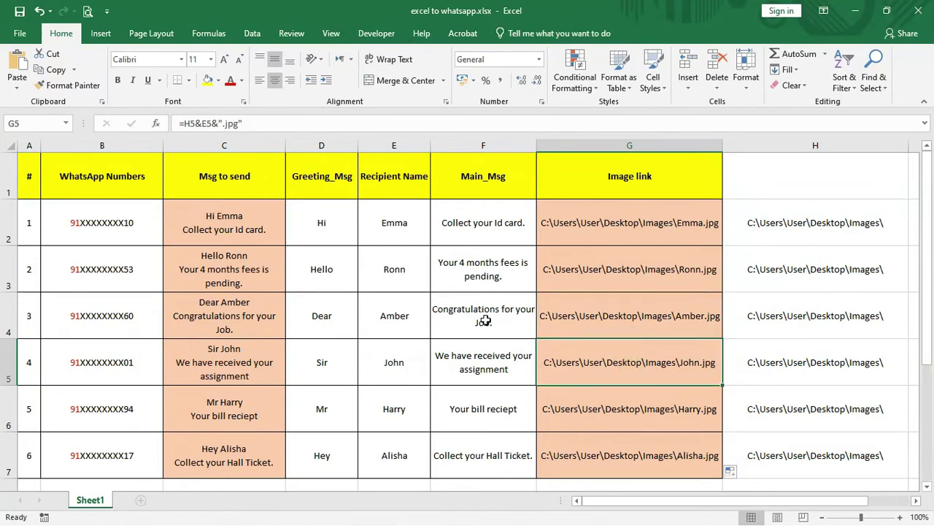
click(215, 362)
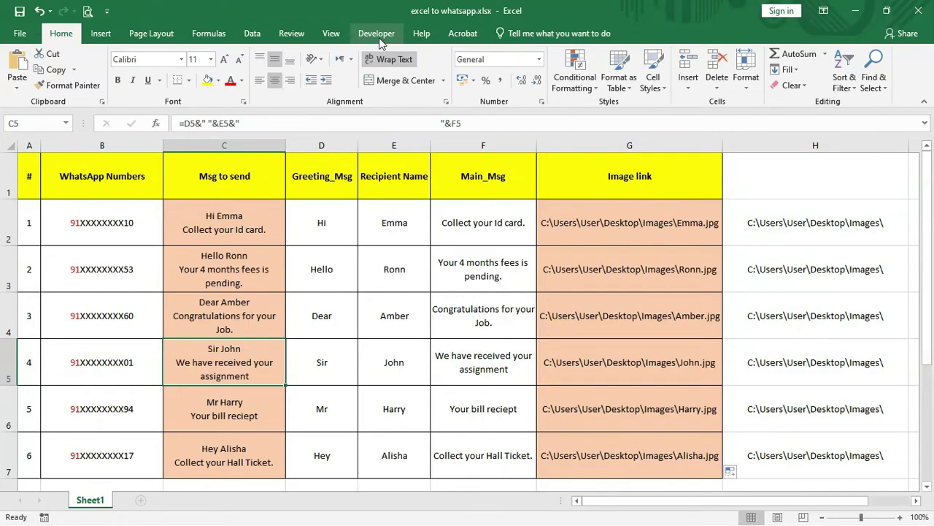
Customize the Excel ribbon so that the Developer main tab is included, and apply the options.
click(20, 34)
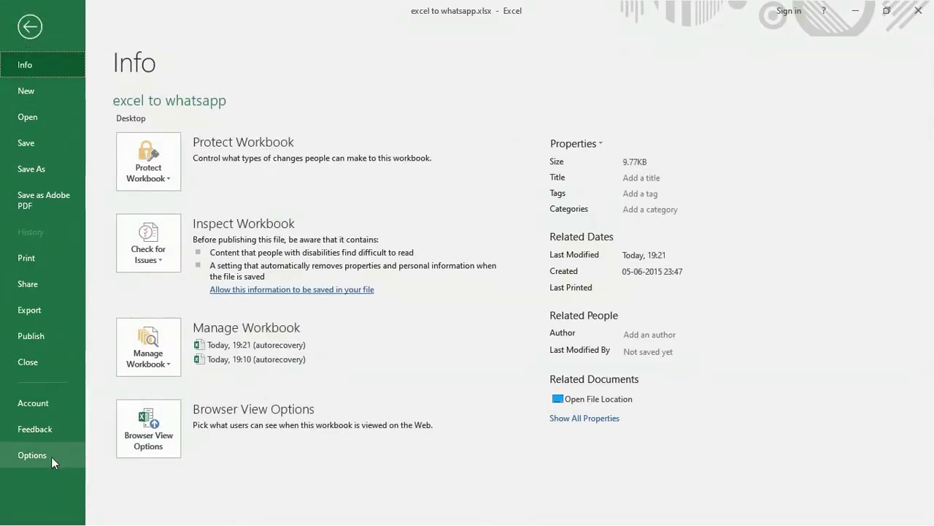
click(52, 455)
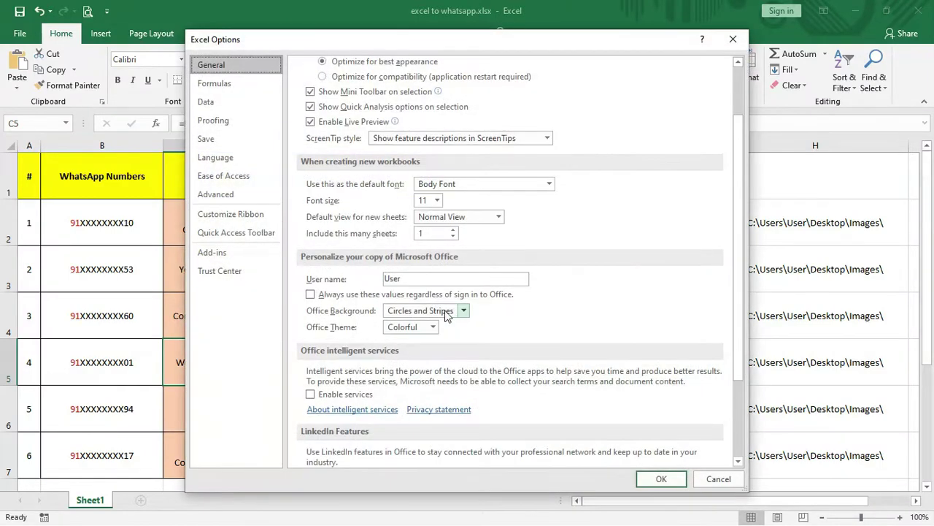
click(226, 216)
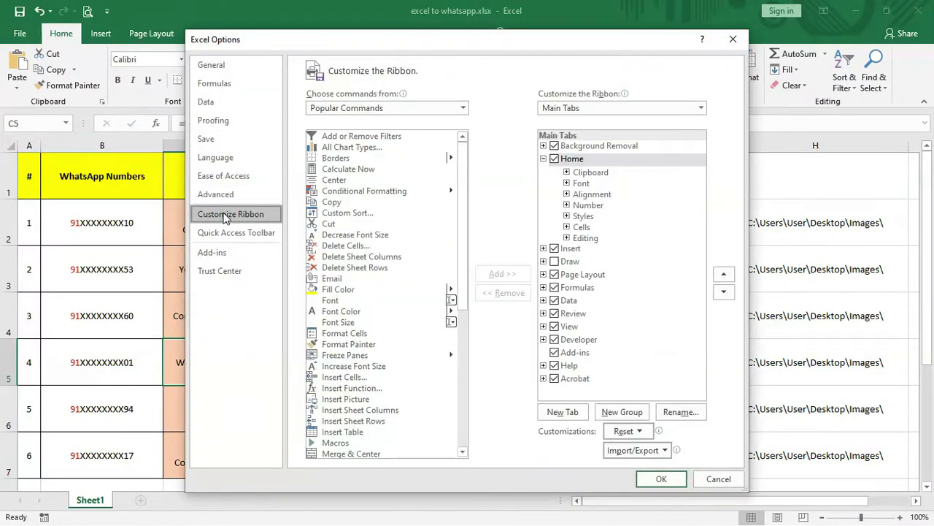
click(555, 340)
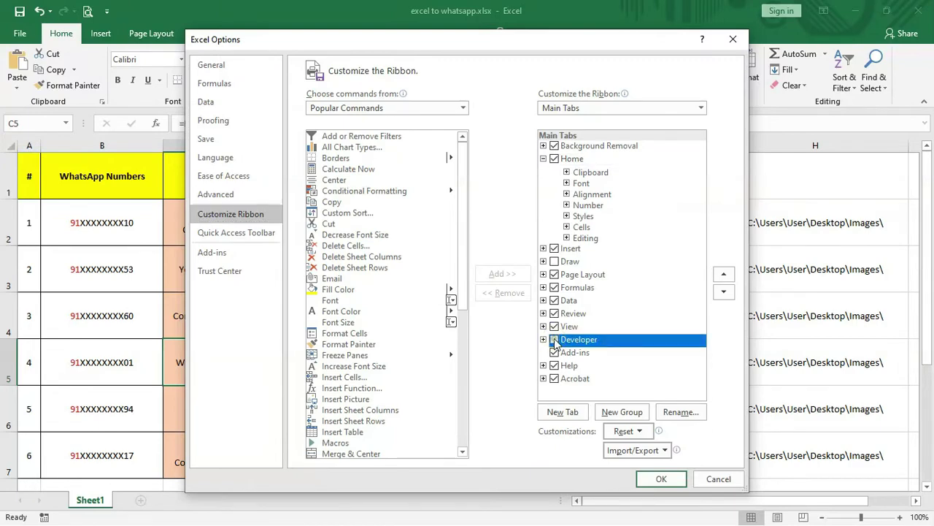
click(662, 478)
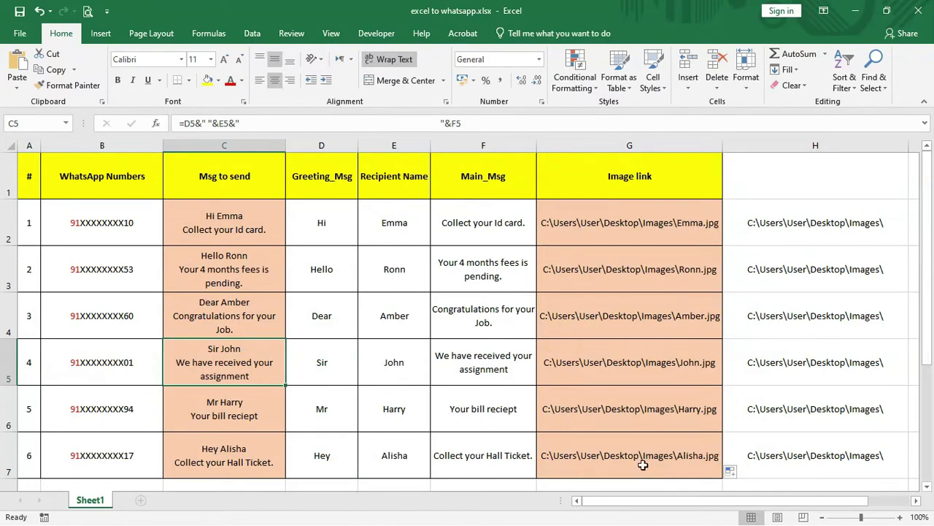
Open the Visual Basic editor, insert a new module and paste the copied Excel_to_WhatsApp macro code into it.
click(378, 37)
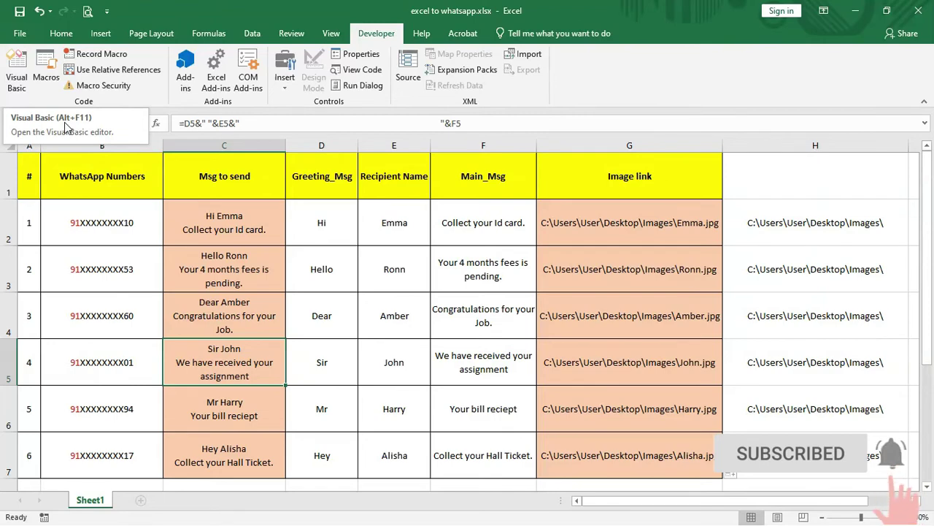
click(18, 84)
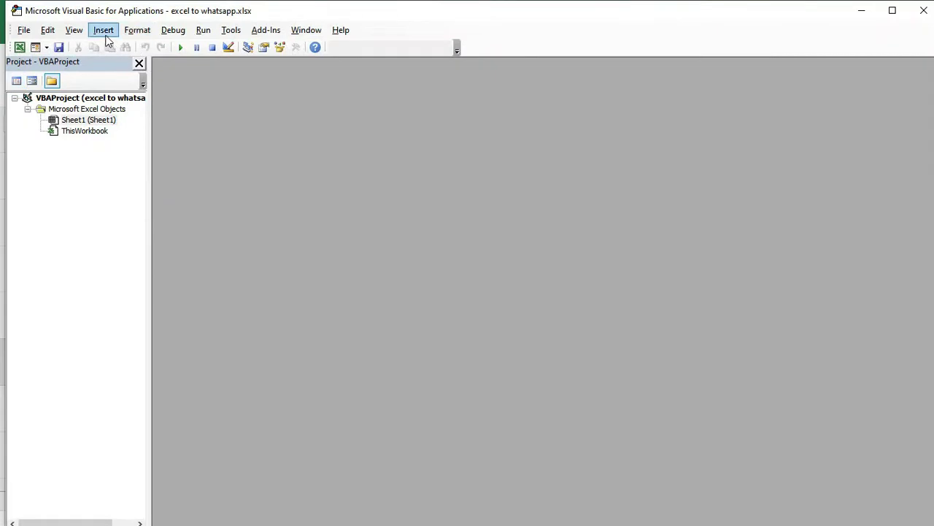
click(104, 30)
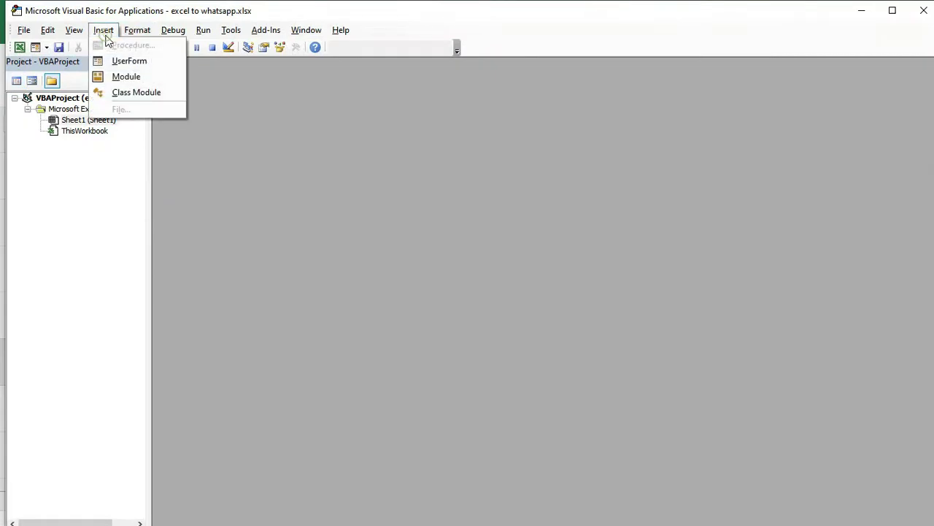
click(124, 78)
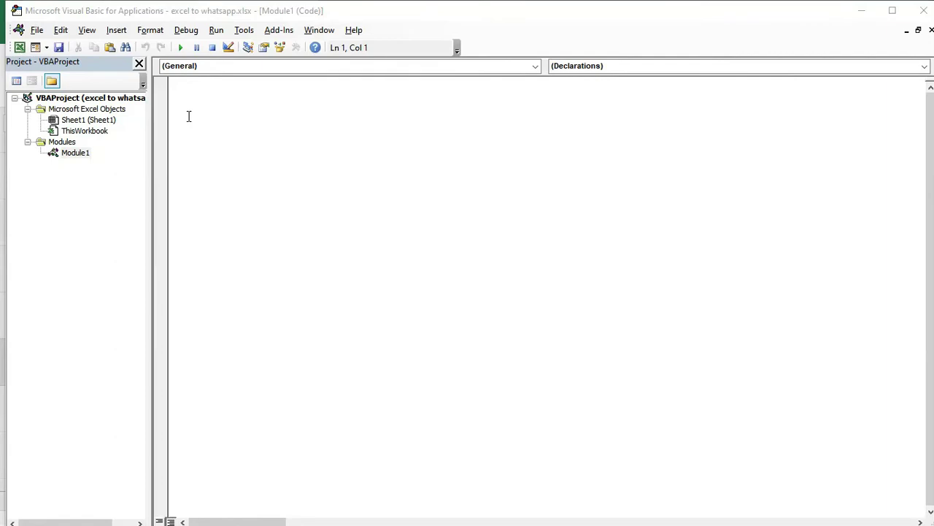
right_click(294, 232)
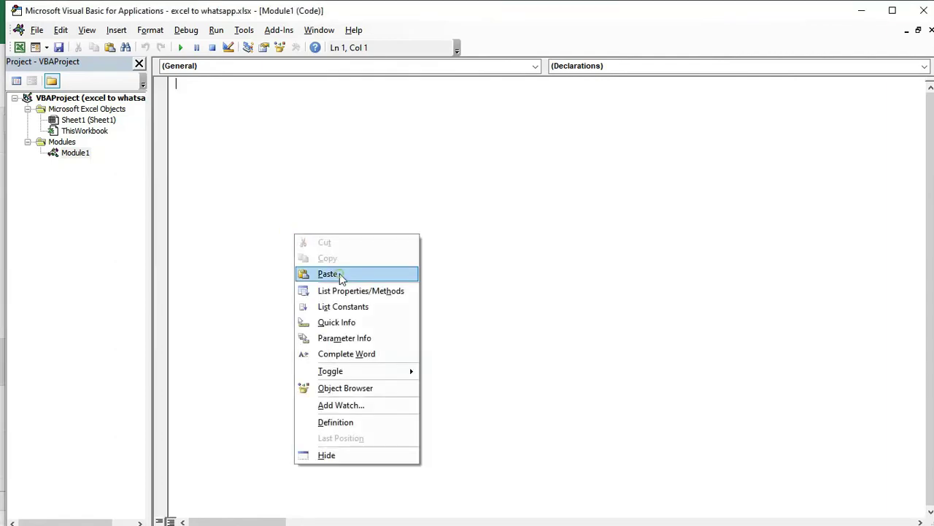
click(327, 274)
Save the project from the Visual Basic editor, accepting the macro-free workbook format and the personal information warning.
click(58, 48)
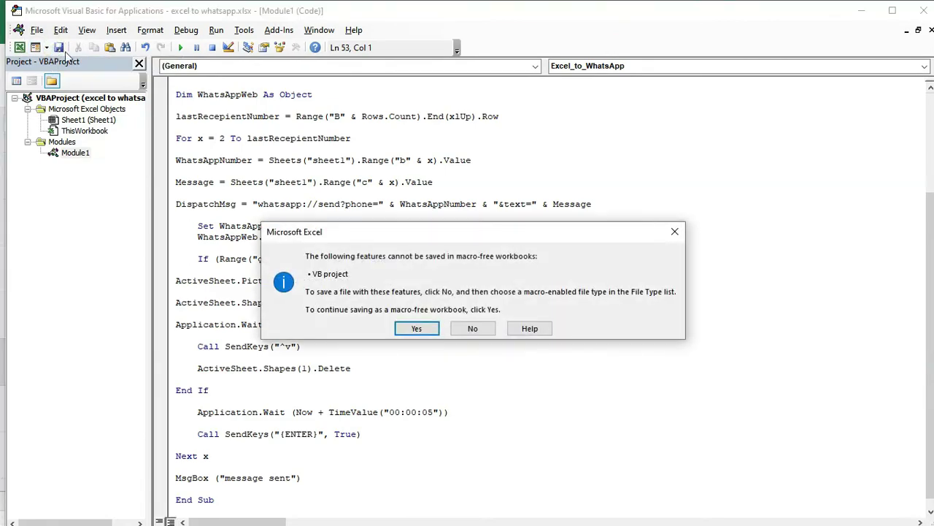
click(416, 329)
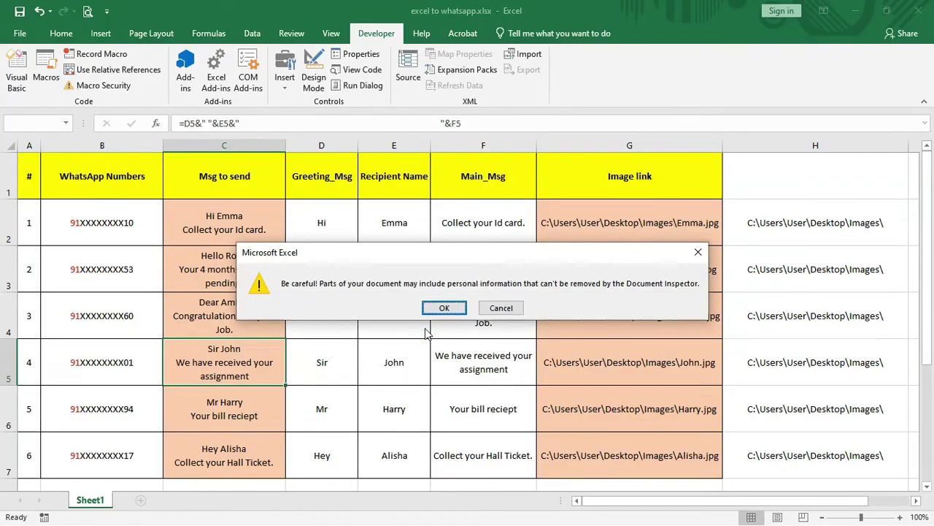
click(444, 307)
Return to the workbook and save it to the Desktop as an Excel Macro-Enabled Workbook (*.xlsm).
key(alt+Tab)
click(19, 33)
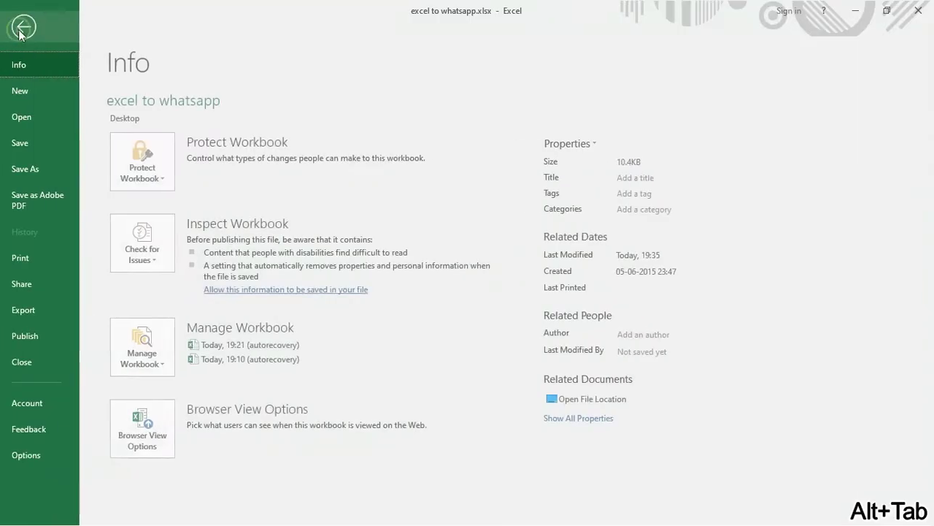
click(38, 164)
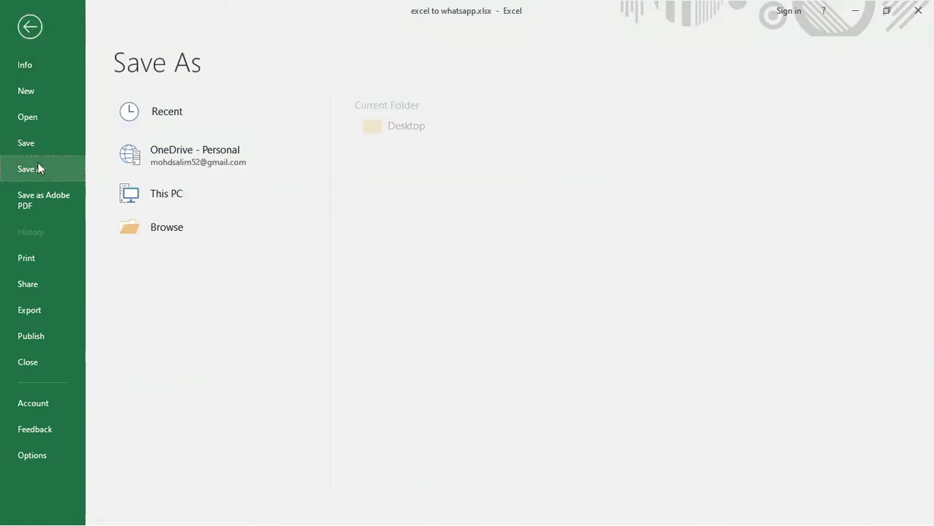
click(374, 124)
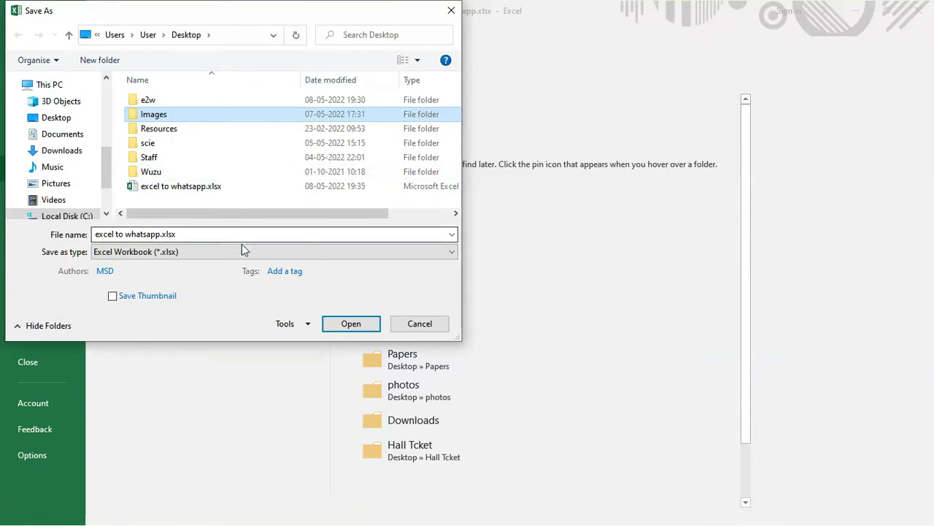
click(94, 252)
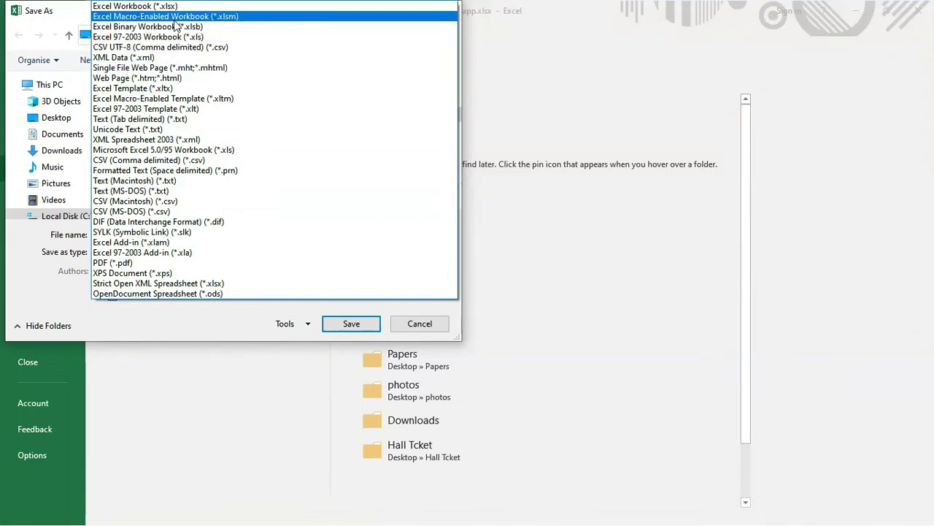
click(173, 16)
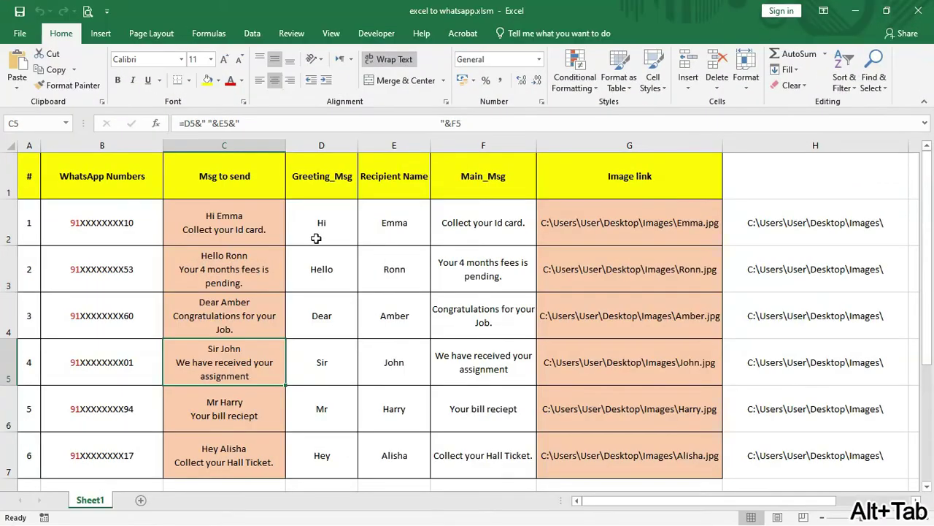
Examine the macro's Dim declarations and lastRecepientNumber line, comparing them with the WhatsApp Numbers in column B through row 7.
key(alt+F11)
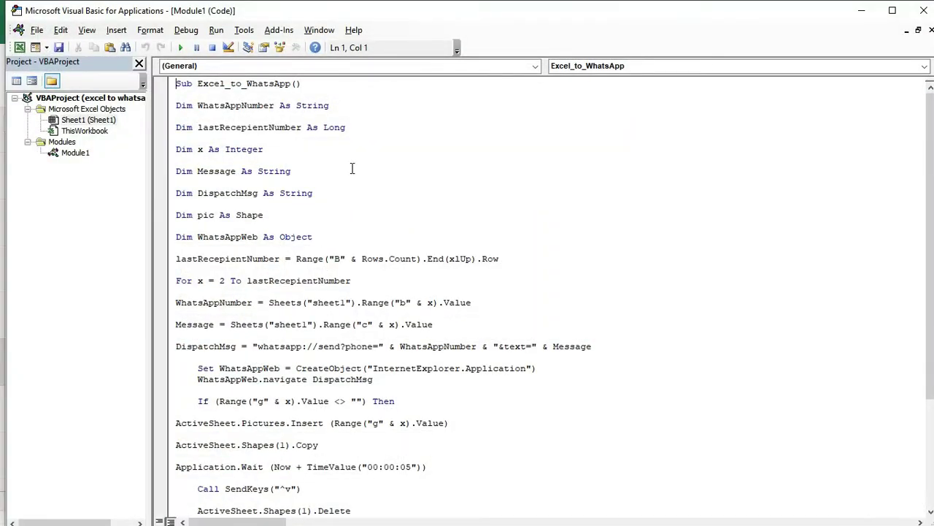
drag(312, 236, 175, 94)
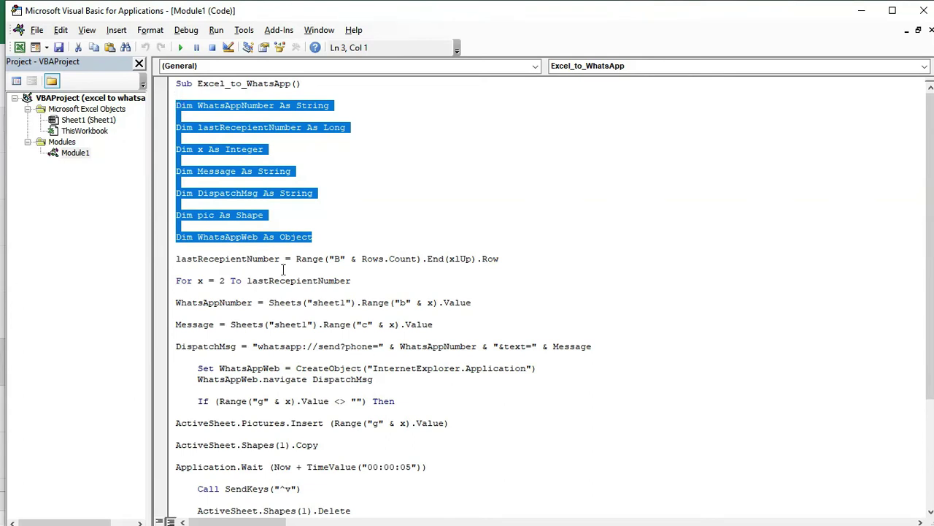
drag(276, 260, 176, 263)
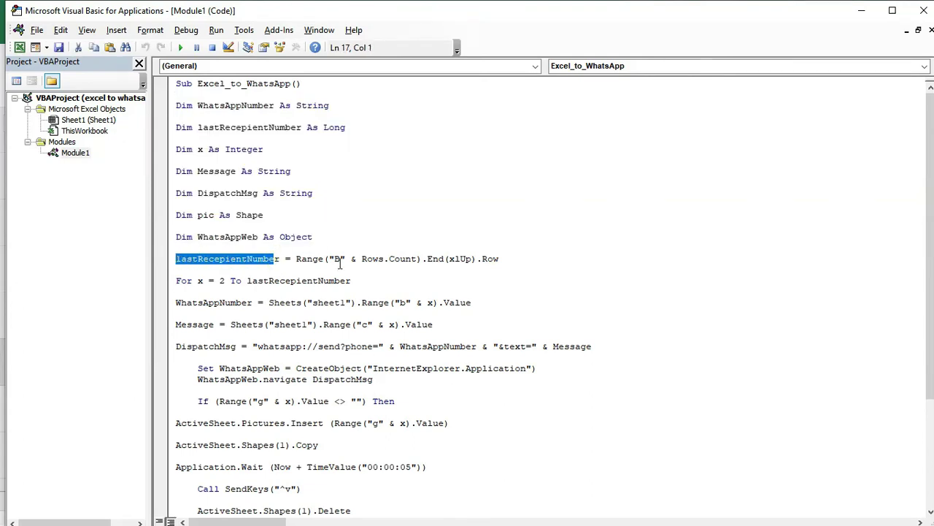
key(alt+Tab)
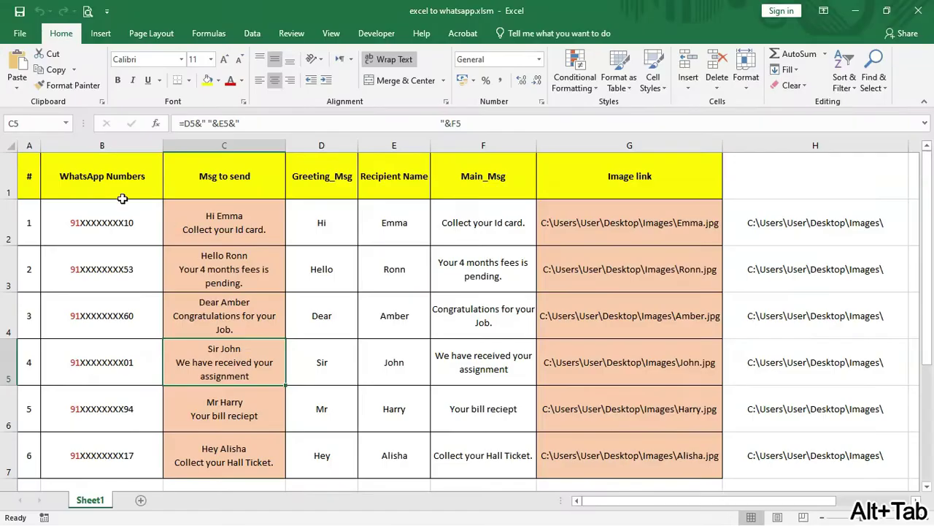
click(87, 225)
key(Down)
key(Down)
key(Down)
key(Down)
key(Down)
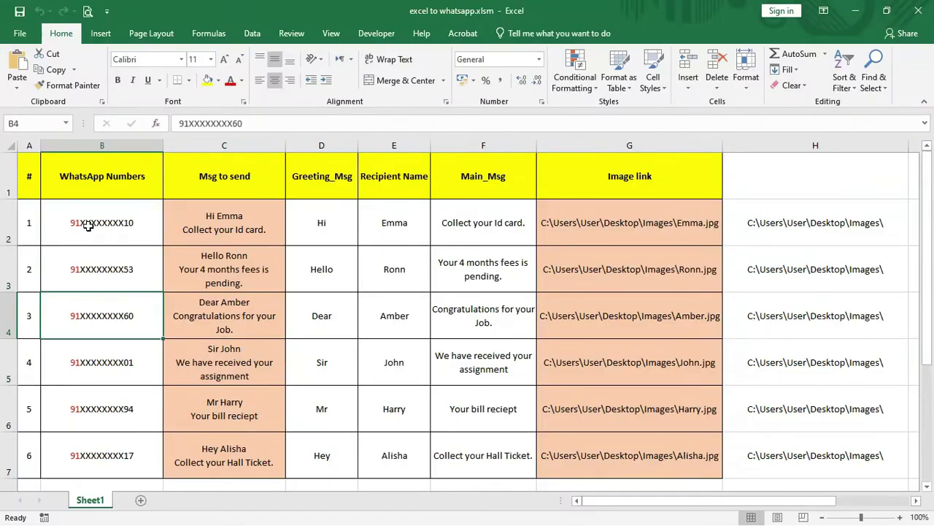
click(9, 453)
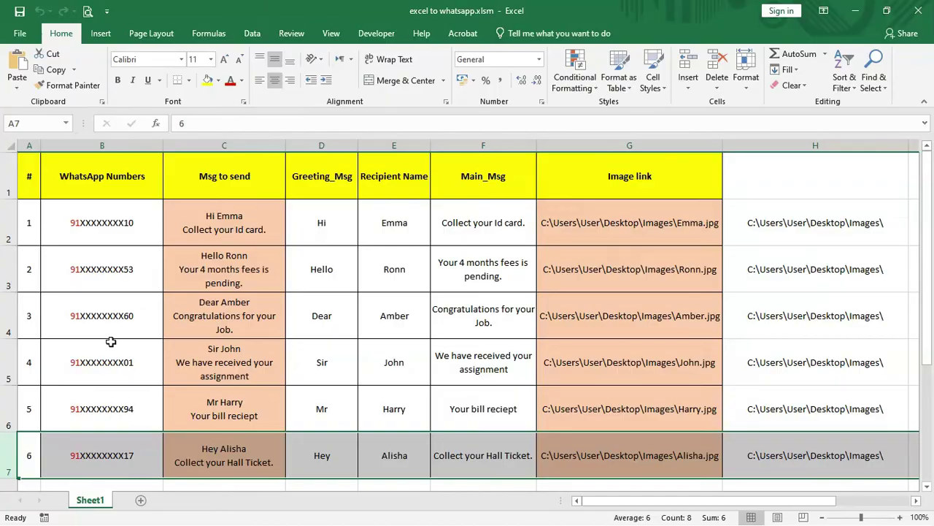
Examine the macro's line For x = 2 To lastRecepientNumber against the recipient rows in the worksheet.
key(alt+Tab)
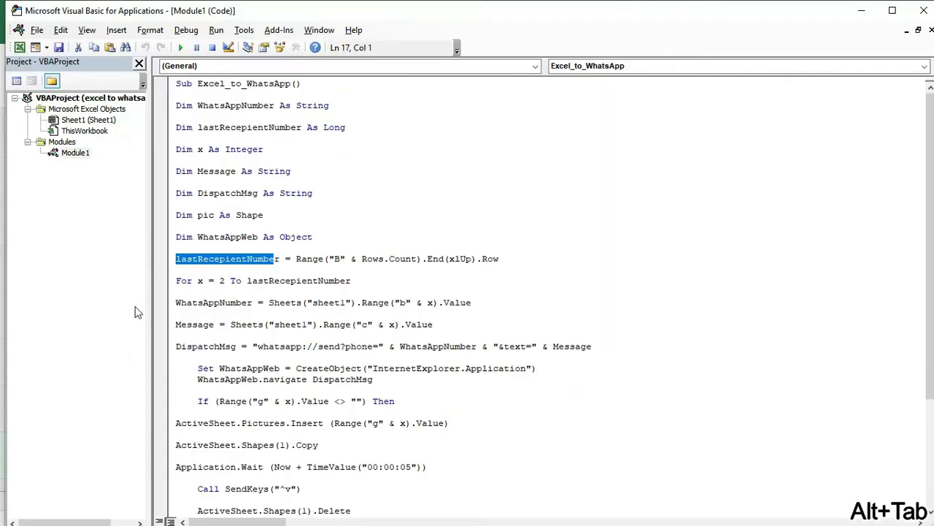
double_click(202, 280)
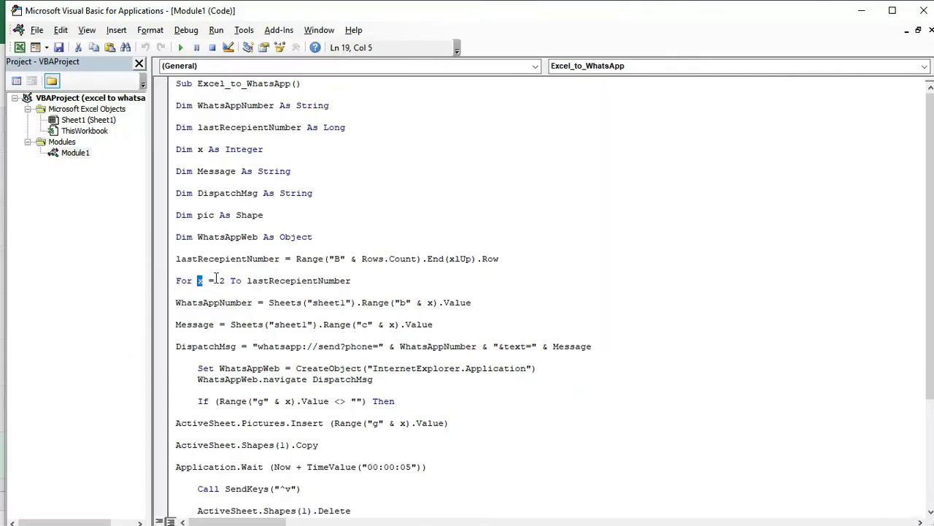
mouse_move(220, 280)
mouse_down()
mouse_move(178, 280)
mouse_move(354, 283)
mouse_up()
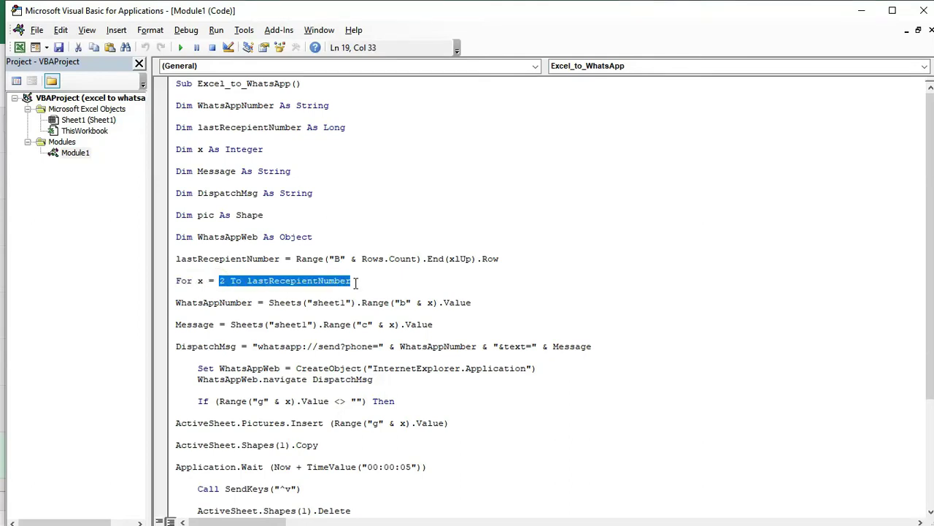
key(alt+Tab)
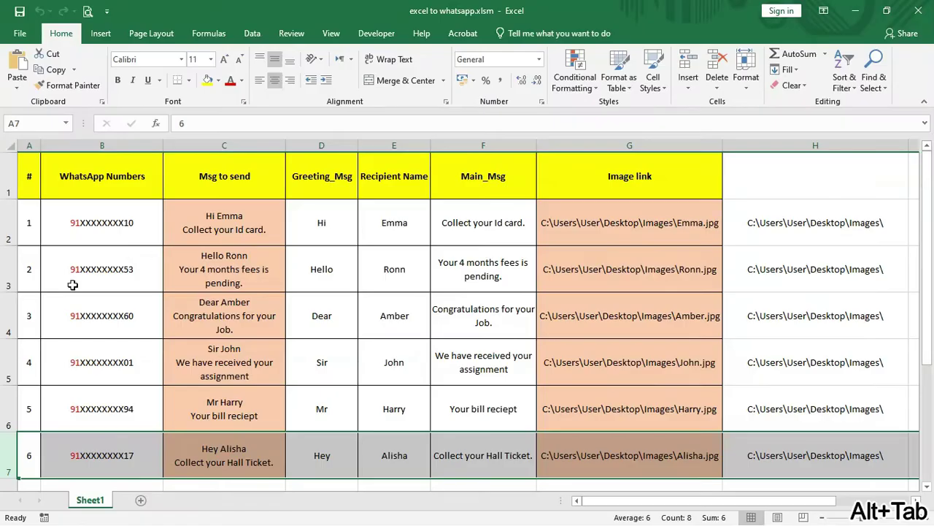
drag(39, 234, 32, 444)
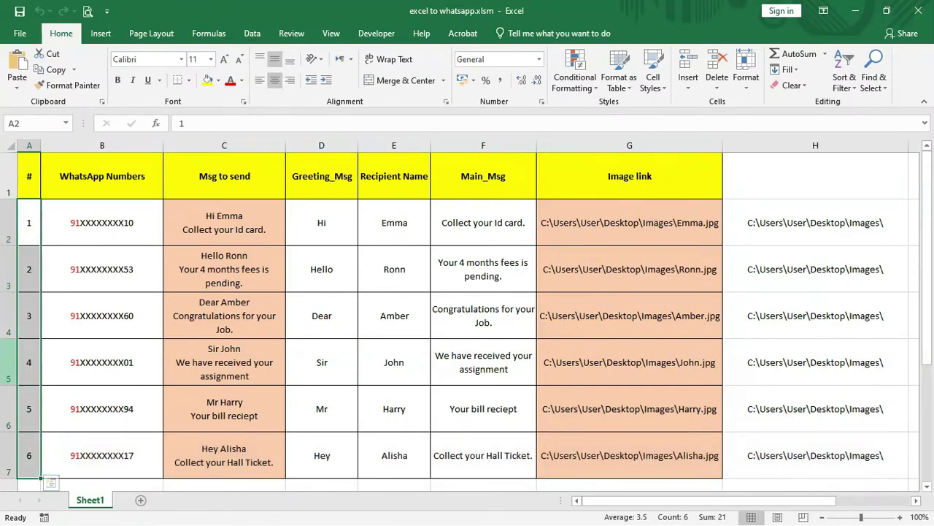
click(9, 325)
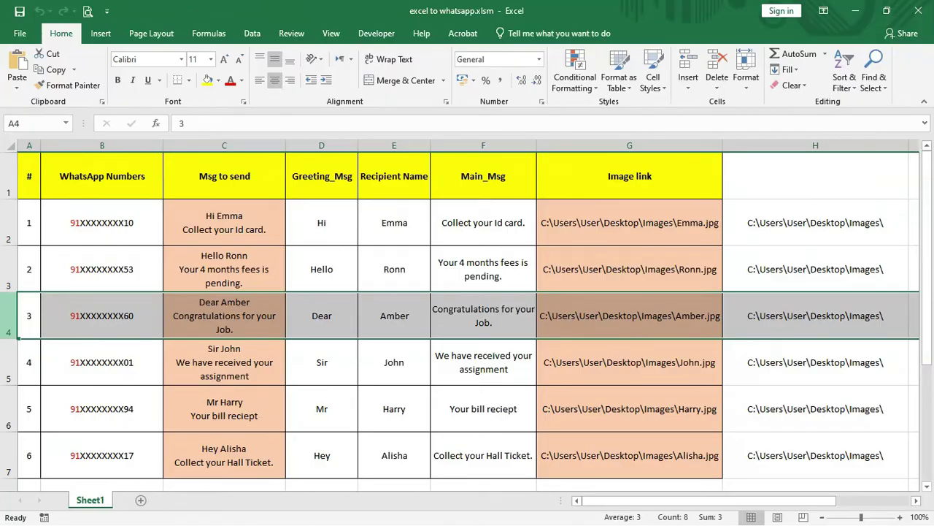
key(alt+Tab)
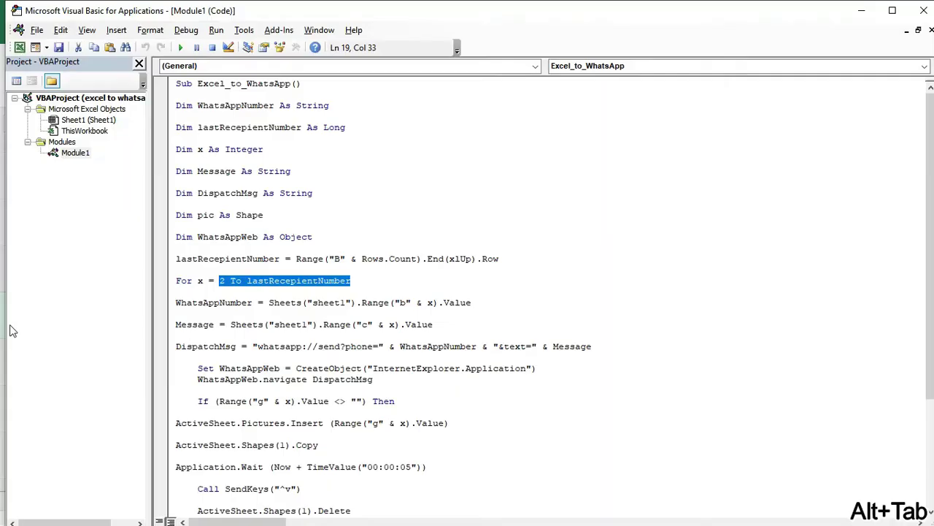
click(222, 281)
double_click(222, 282)
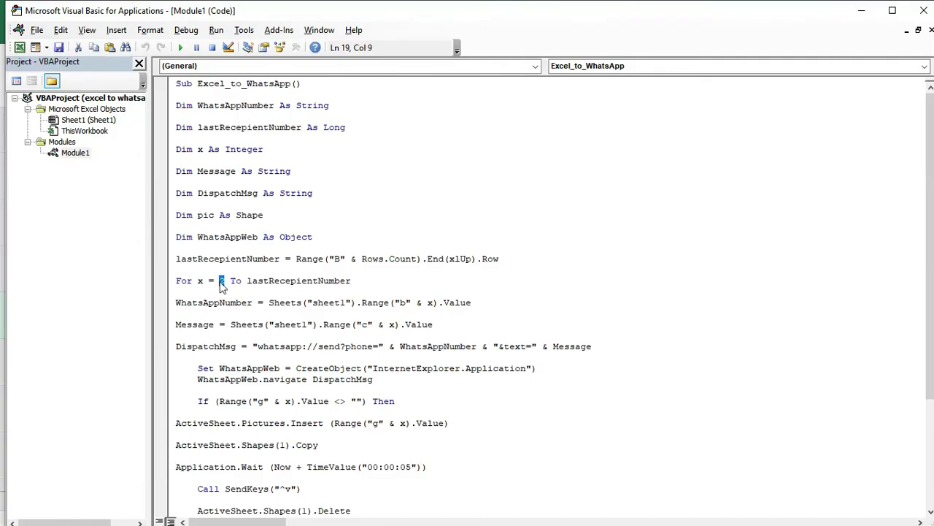
key(alt+Tab)
drag(8, 183, 10, 291)
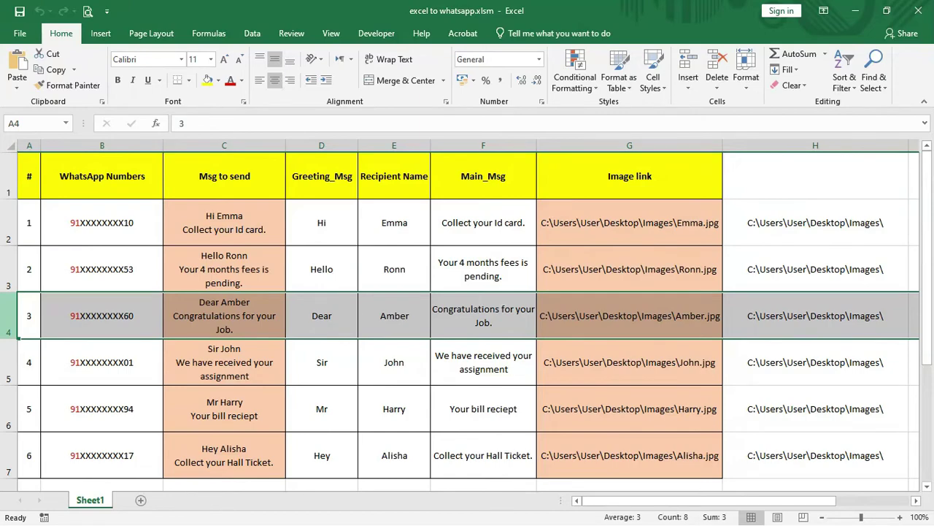
Examine the macro's WhatsAppNumber line, comparing its sheet1, column b and x references with the worksheet.
key(alt+Tab)
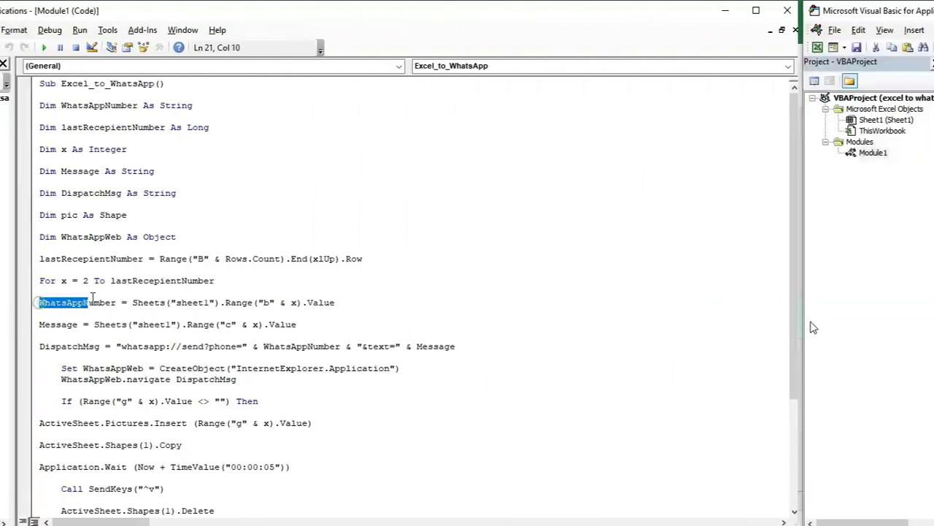
drag(176, 303, 475, 306)
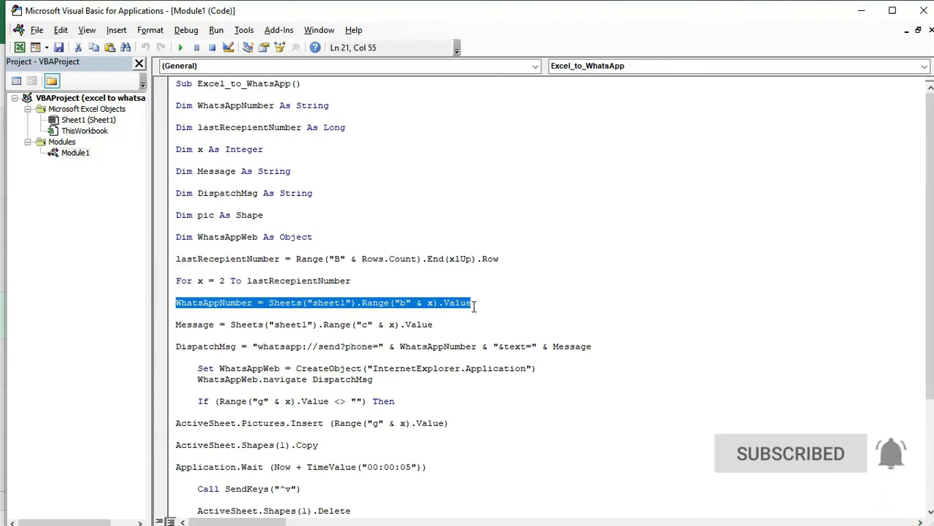
key(alt+Tab)
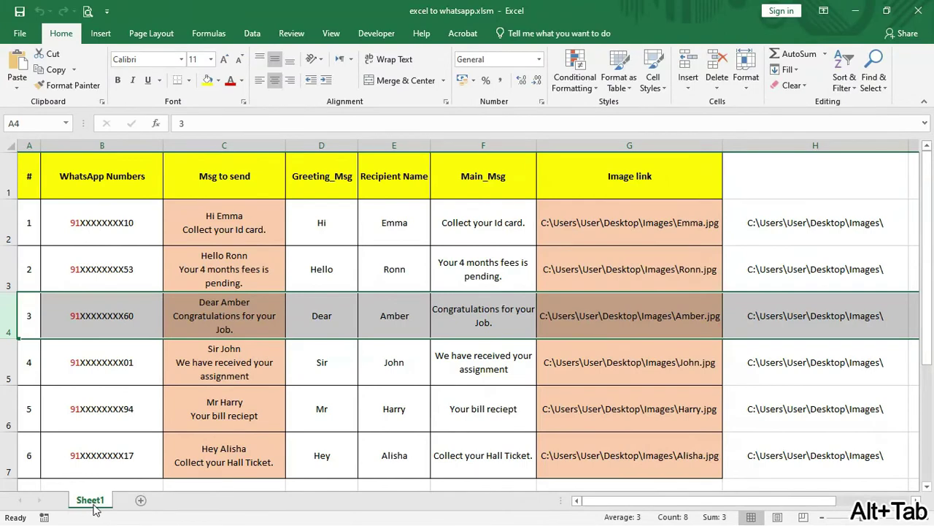
key(alt+Tab)
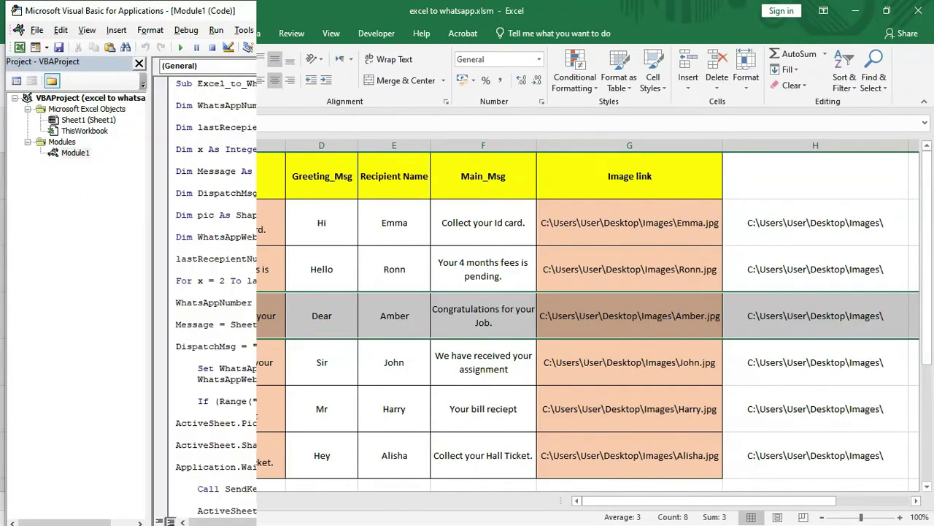
drag(313, 304, 346, 305)
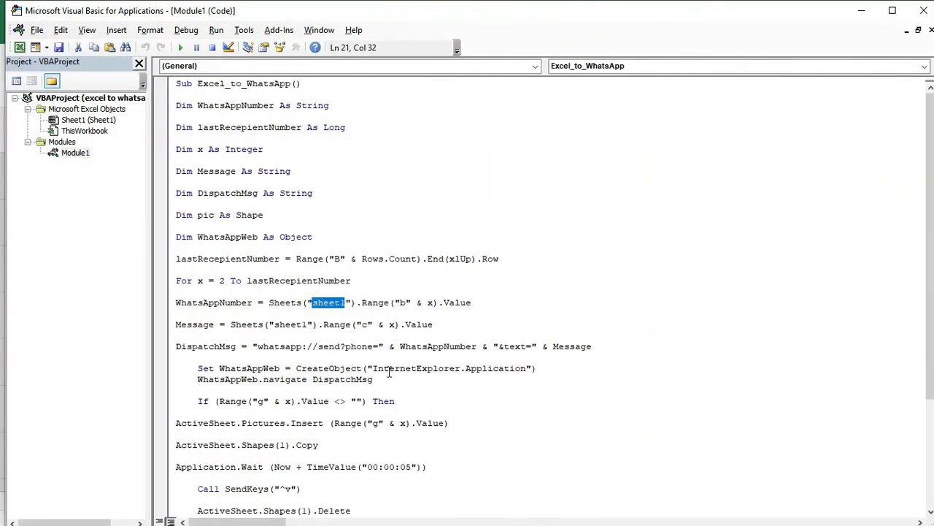
double_click(402, 303)
double_click(430, 303)
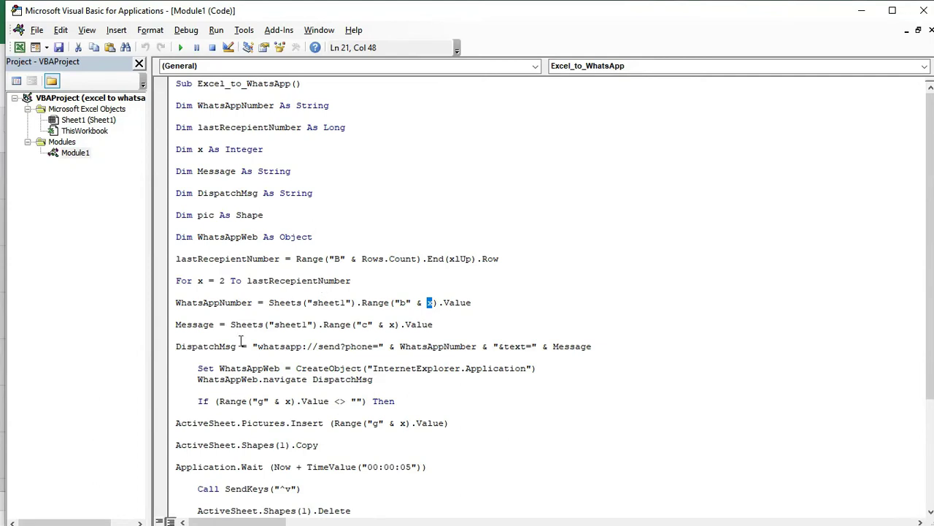
Examine the macro's Message line and its sheet1, column c and x references against the Msg to send column.
drag(177, 324, 456, 326)
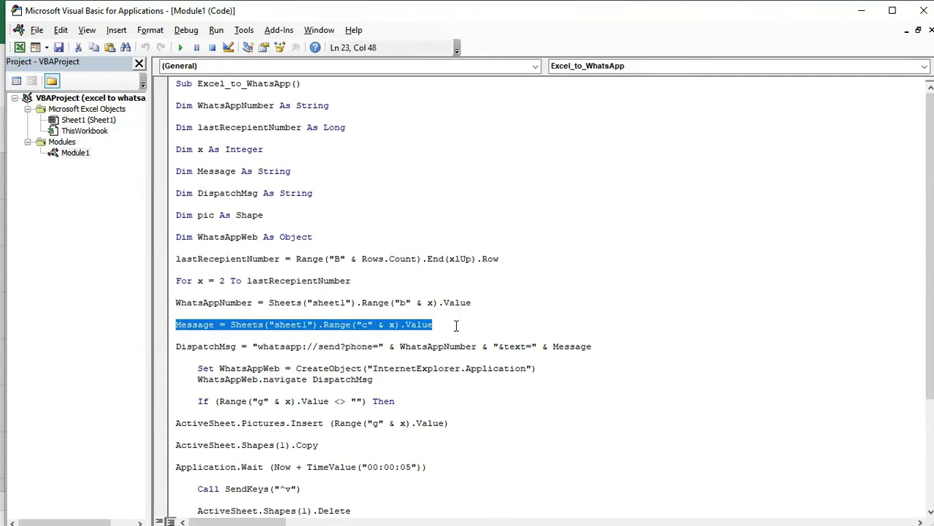
click(252, 326)
drag(273, 328, 308, 328)
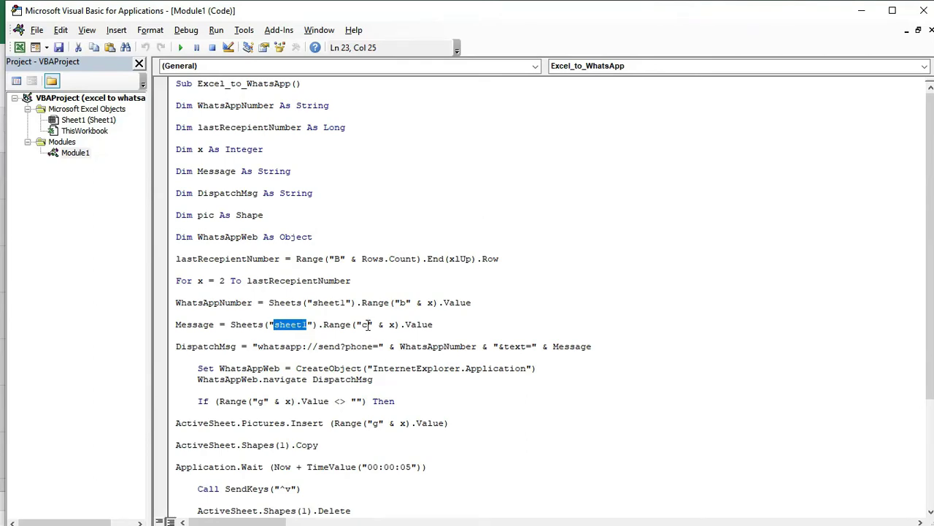
key(alt+Tab)
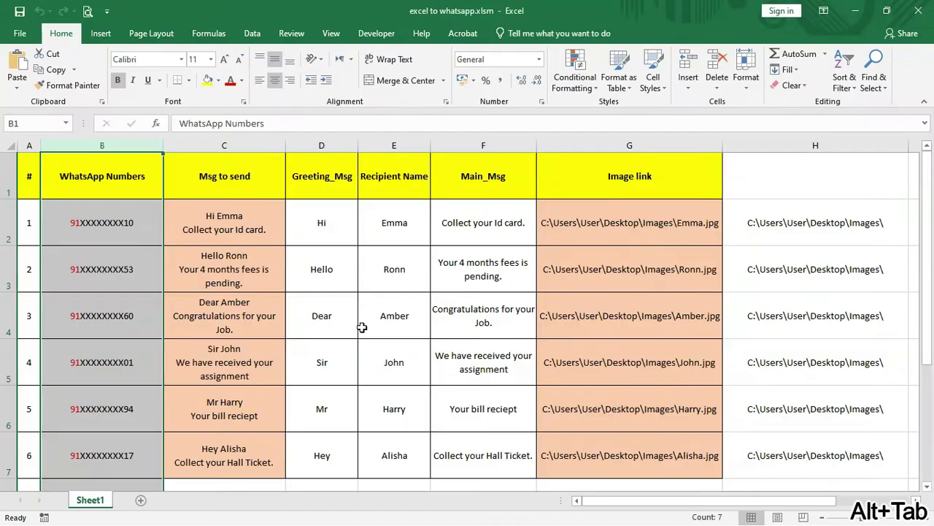
click(240, 142)
key(alt+Tab)
click(388, 325)
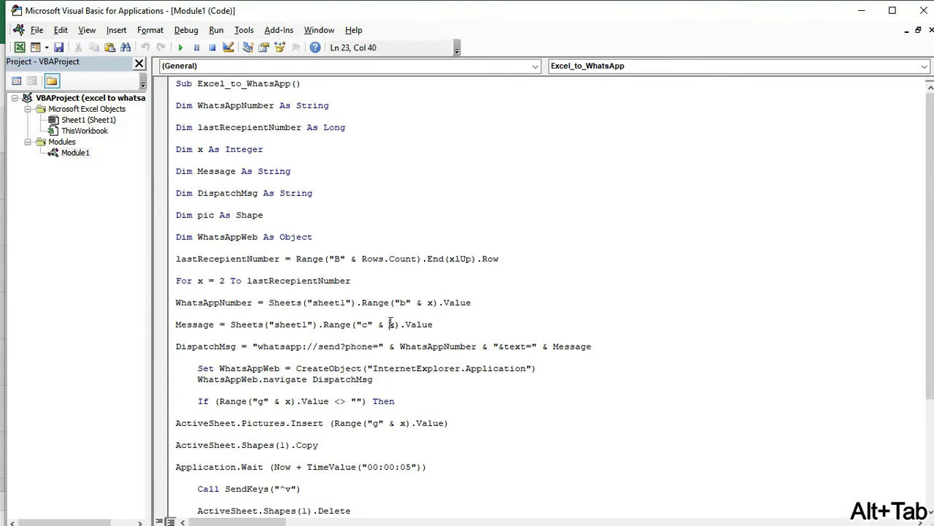
double_click(391, 324)
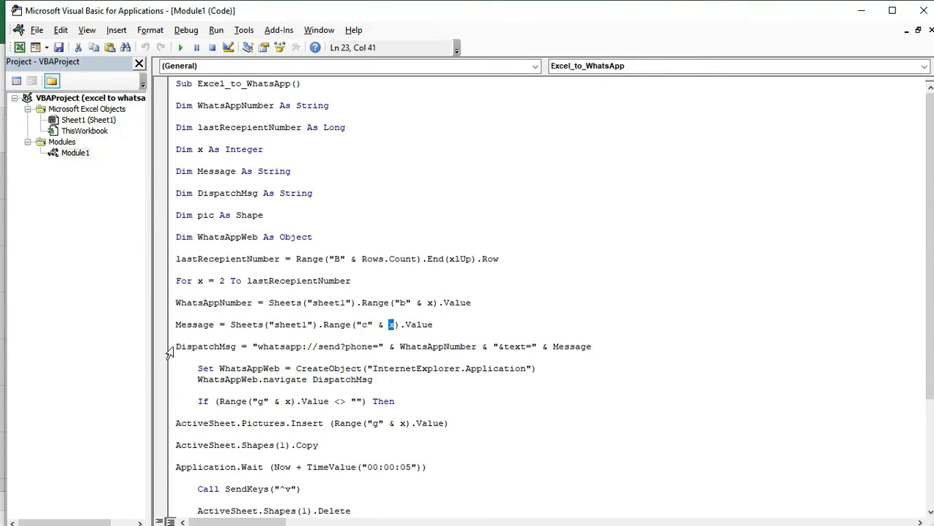
Examine the DispatchMsg line's WhatsAppNumber and Message parts, plus the two WhatsAppWeb lines that open the link.
scroll(169, 352, down, 2)
click(168, 271)
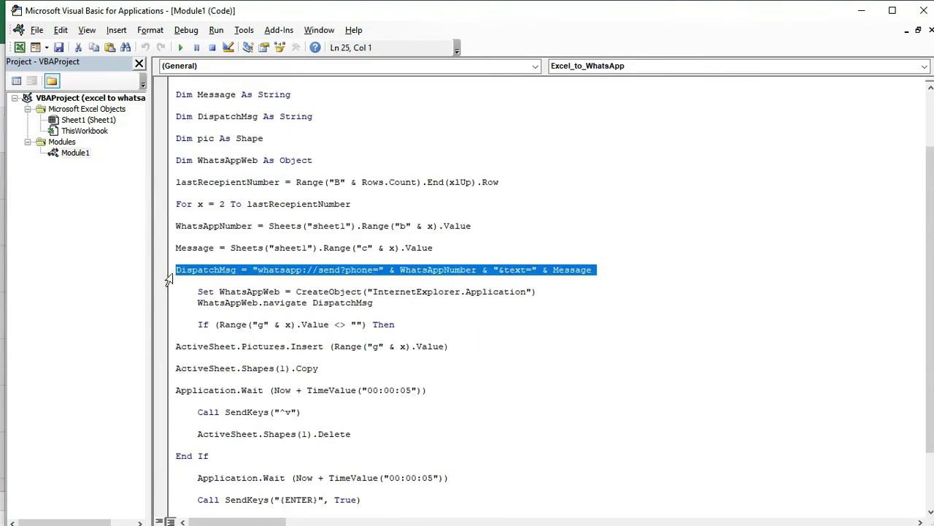
key(Down)
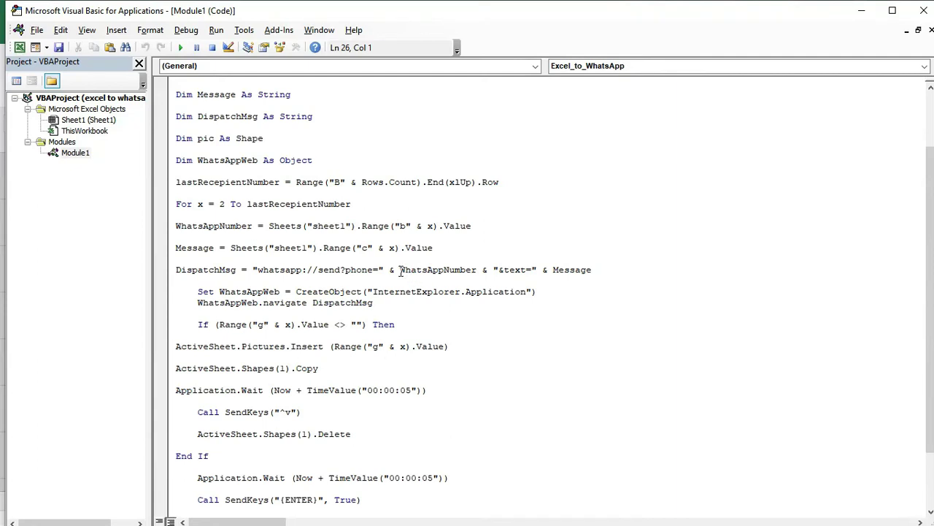
drag(400, 272, 479, 272)
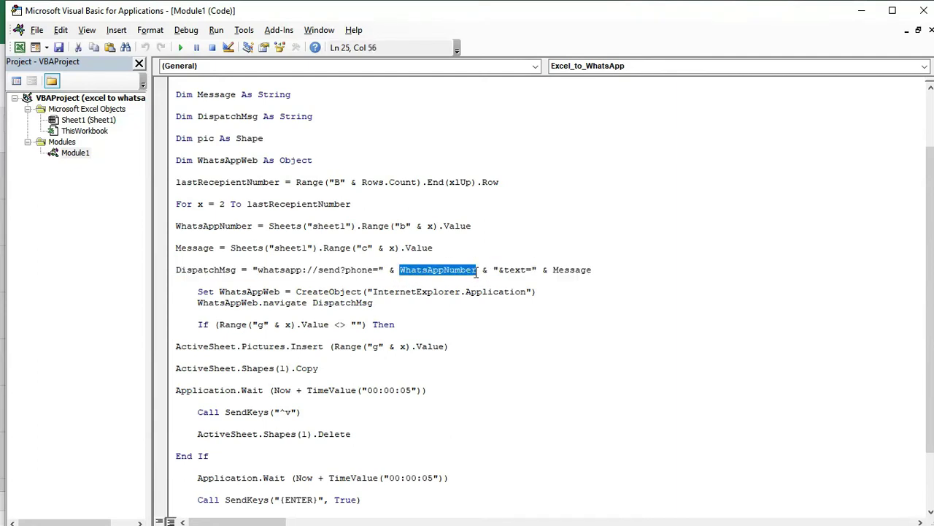
drag(599, 269, 555, 272)
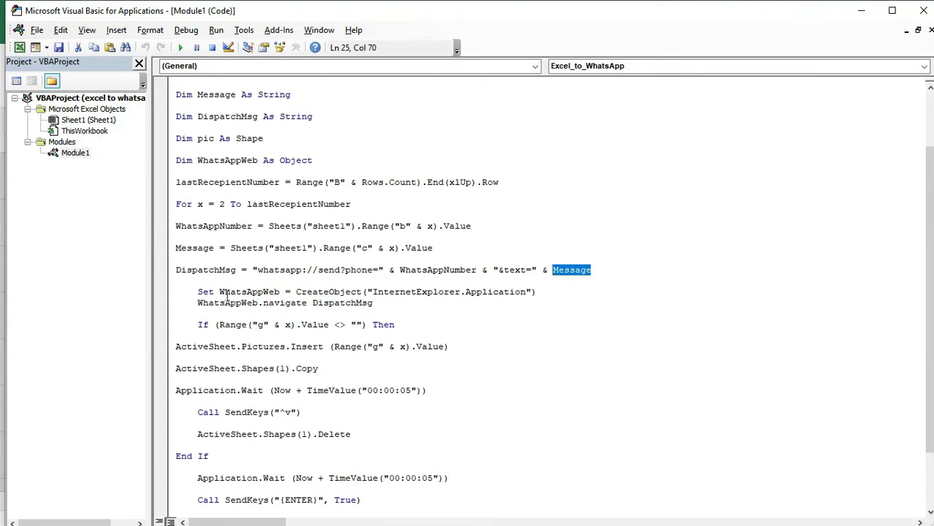
drag(193, 291, 381, 306)
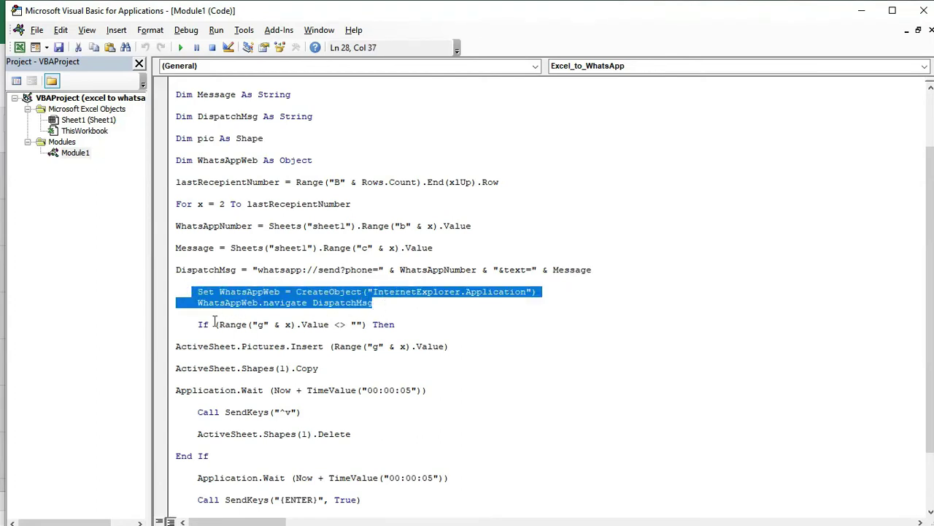
Examine the If block that inserts and copies the picture from column g against the Image link cells G2 to G7.
drag(198, 324, 344, 370)
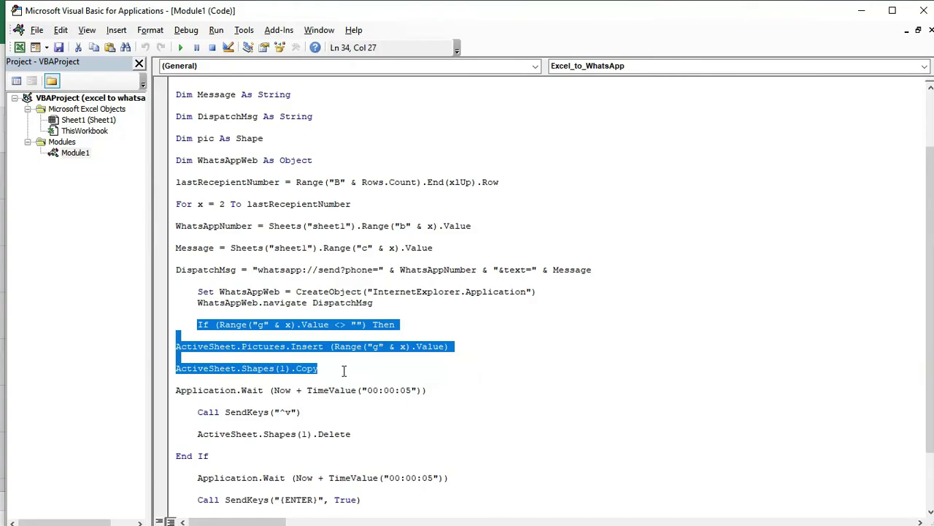
key(alt+Tab)
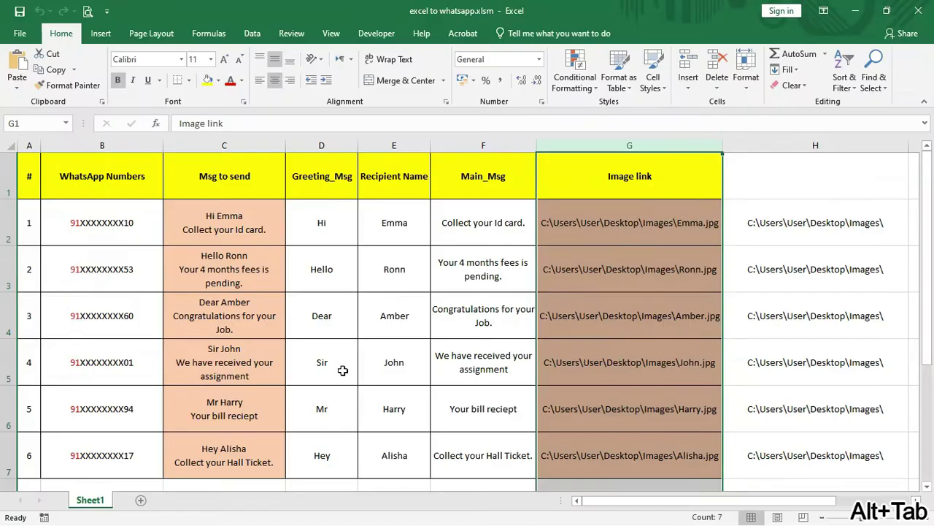
click(637, 230)
key(Down)
key(Down)
key(Down)
key(Down)
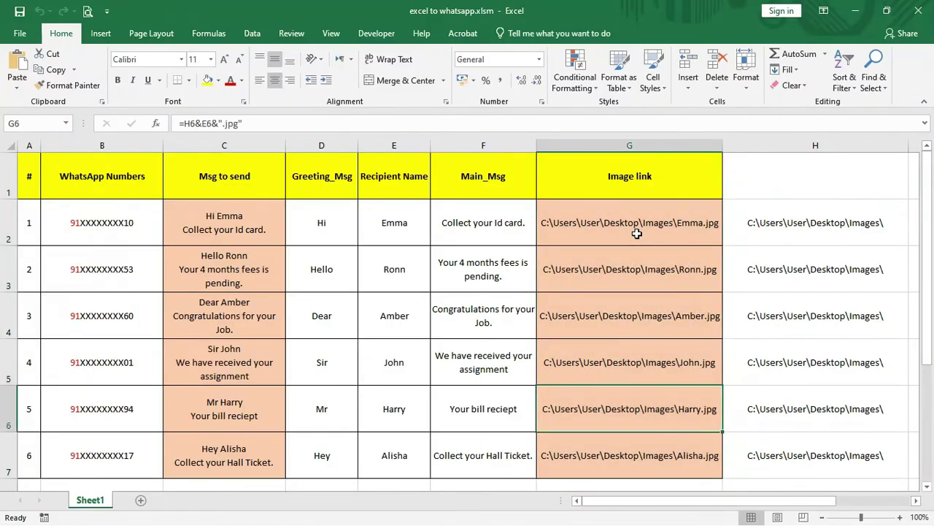
key(Down)
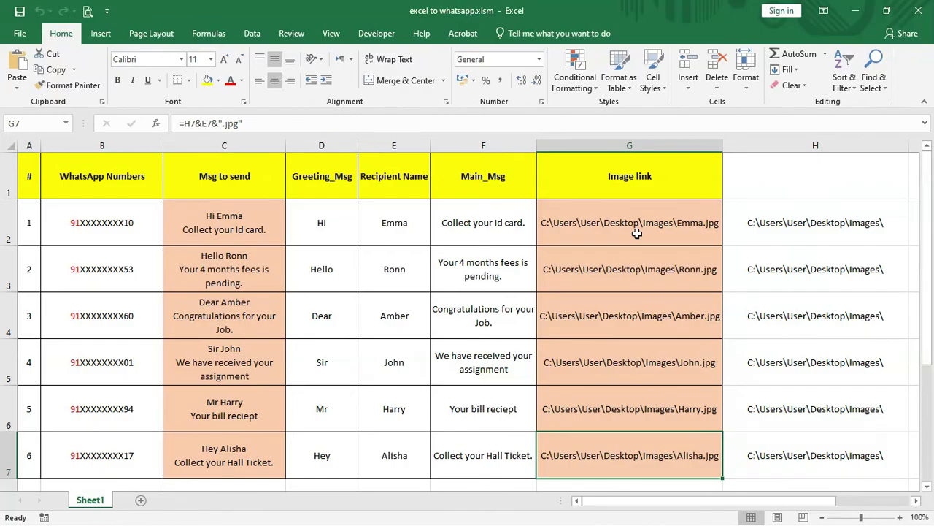
Return to the code and examine the Shapes(1).Copy, five-second Application.Wait, SendKeys("^v") and Shapes(1).Delete lines.
key(alt+Tab)
click(346, 376)
drag(346, 375, 233, 370)
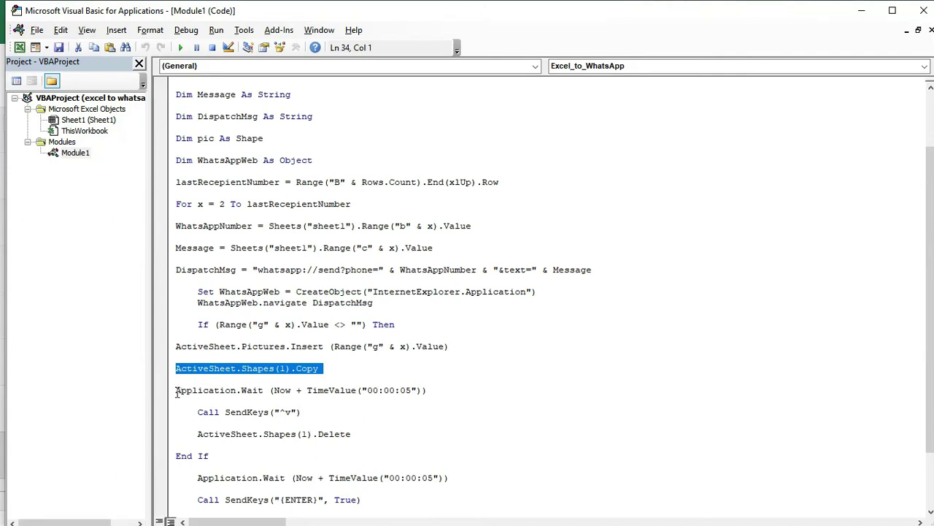
drag(176, 391, 308, 417)
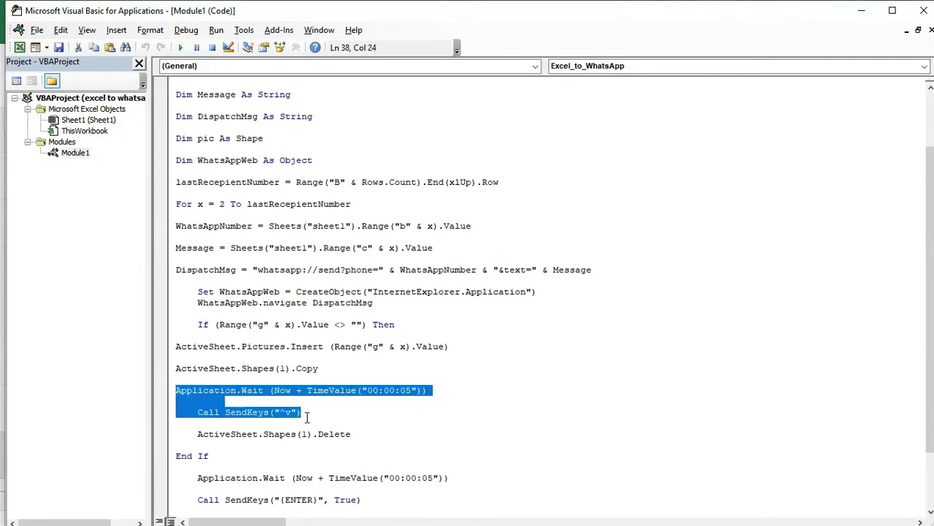
click(376, 410)
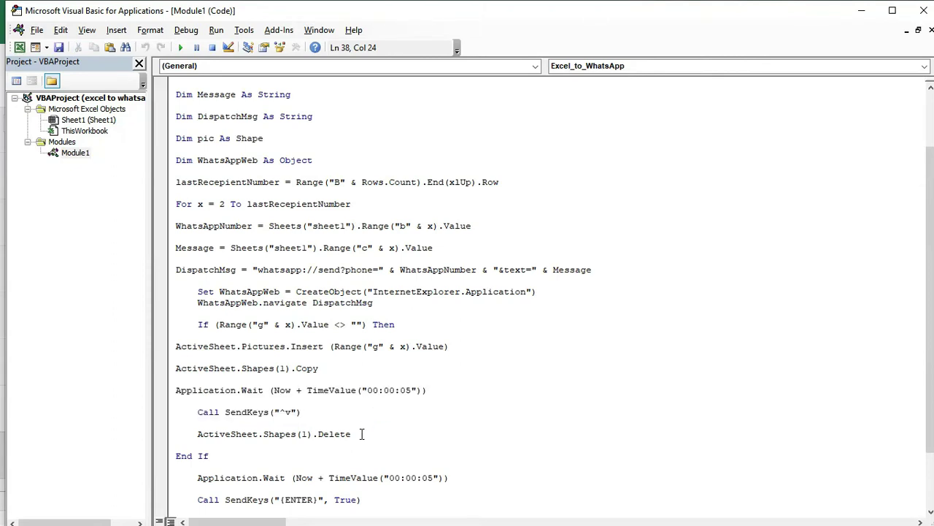
drag(355, 433, 191, 438)
key(Down)
Examine the macro's closing Next x and MsgBox ("message sent") lines.
click(930, 513)
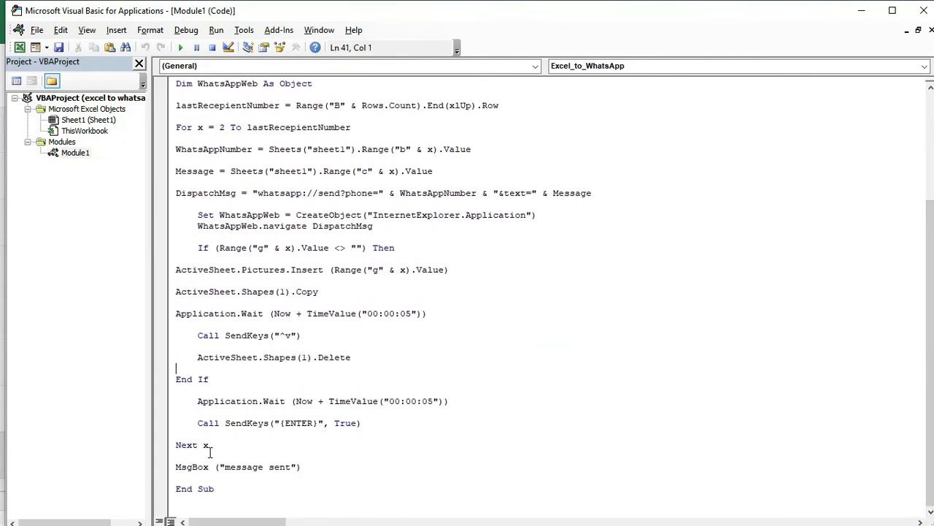
drag(214, 447, 176, 446)
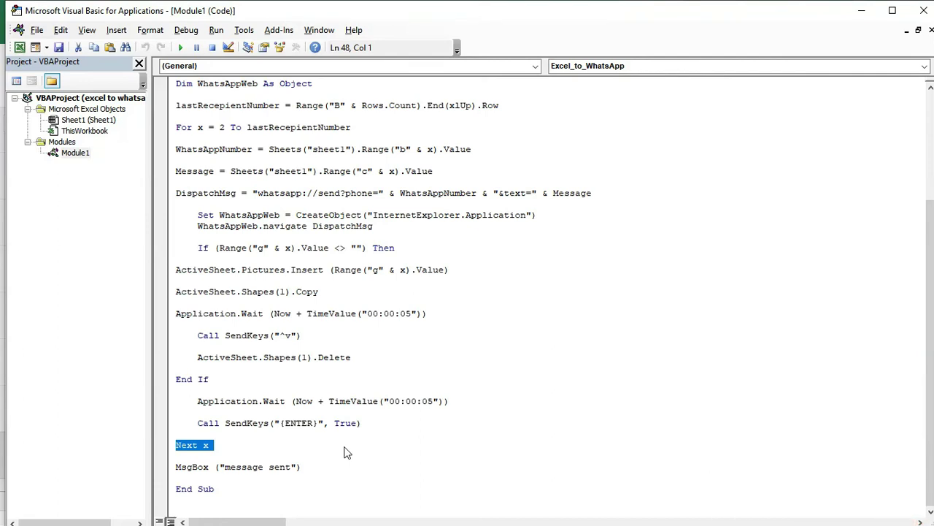
click(306, 467)
shift+click(177, 468)
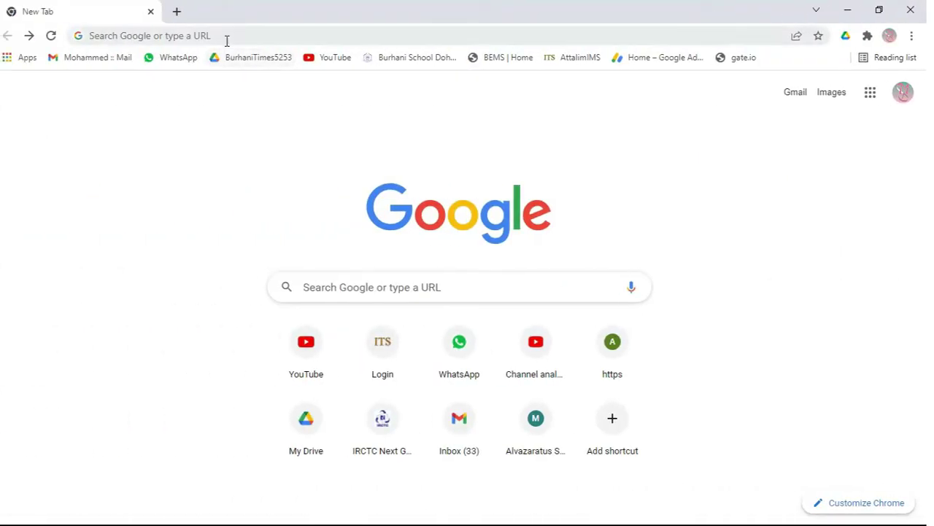
Switch to Chrome and open whatsapp.com/download.
click(231, 37)
text(wha)
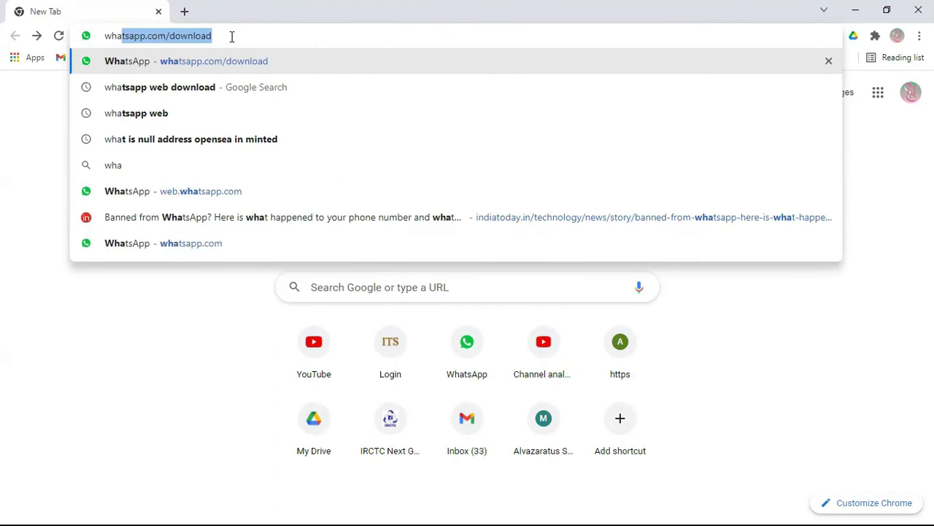
text(tsapp.com/)
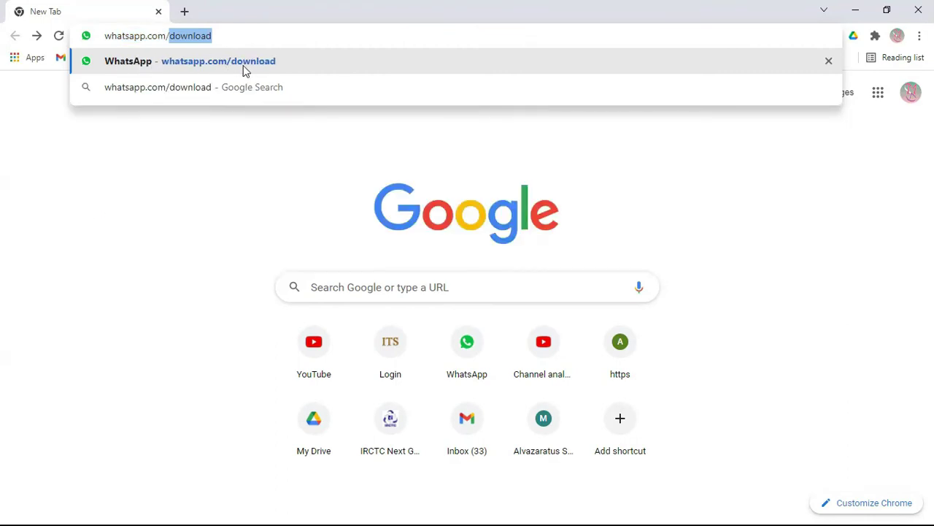
click(243, 65)
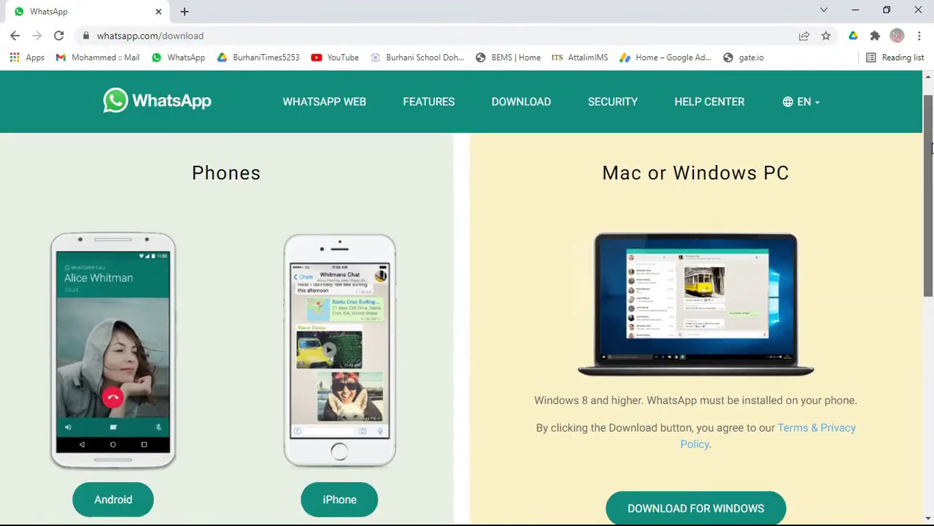
Download the Windows version of WhatsApp, saving WhatsAppSetup.exe to the Desktop, and minimise the browser.
scroll(932, 187, down, 2)
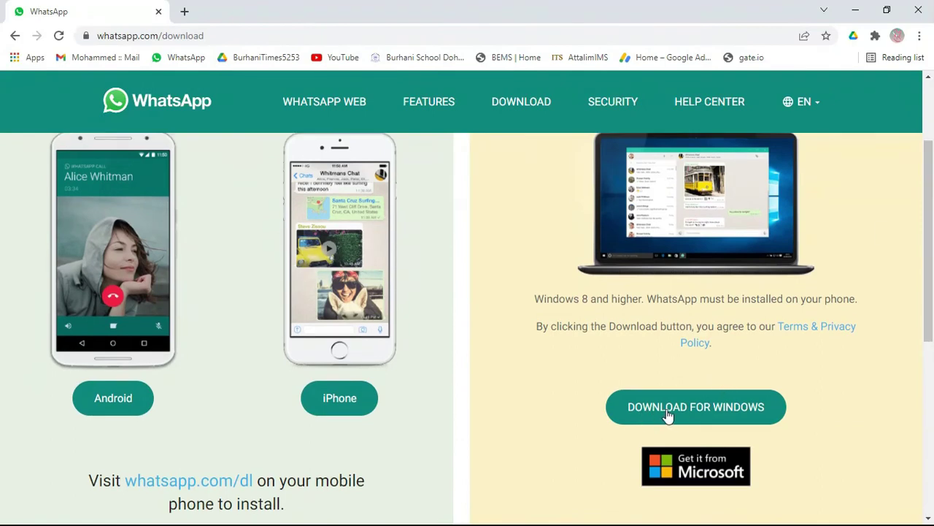
click(698, 413)
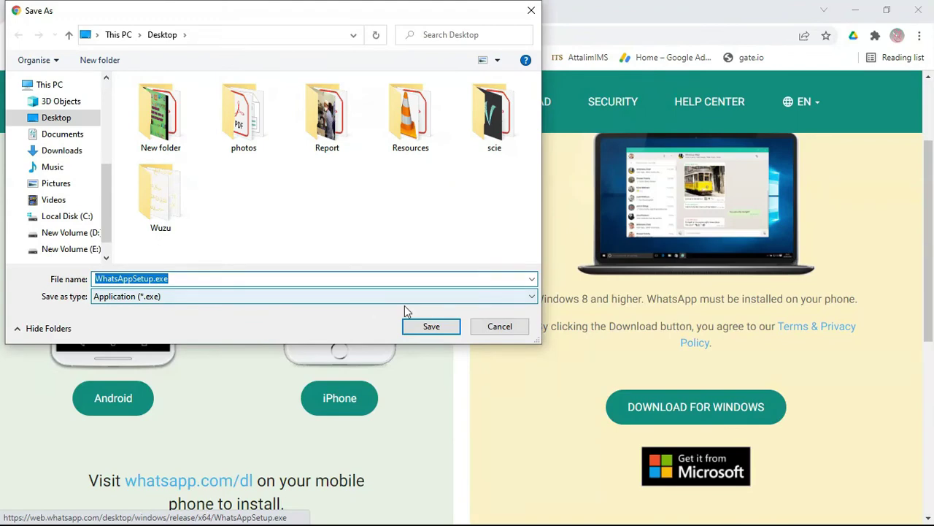
click(438, 329)
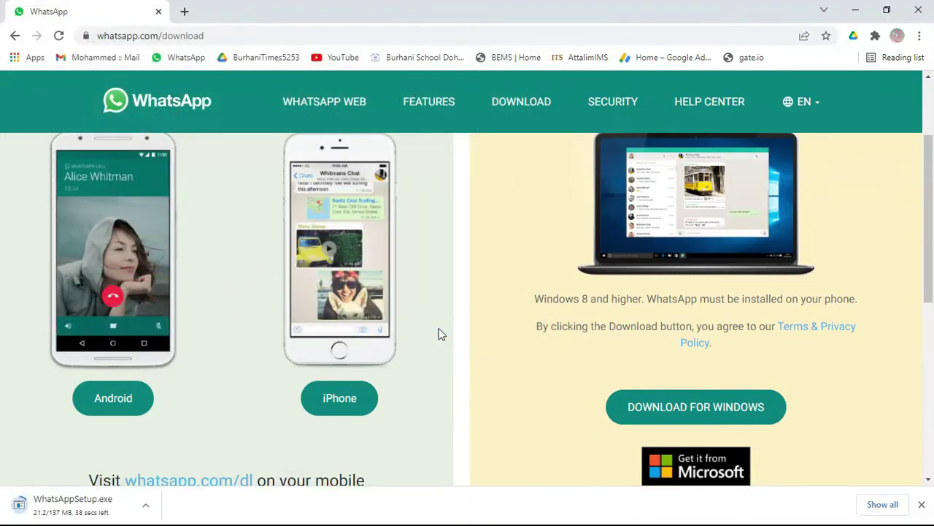
click(146, 504)
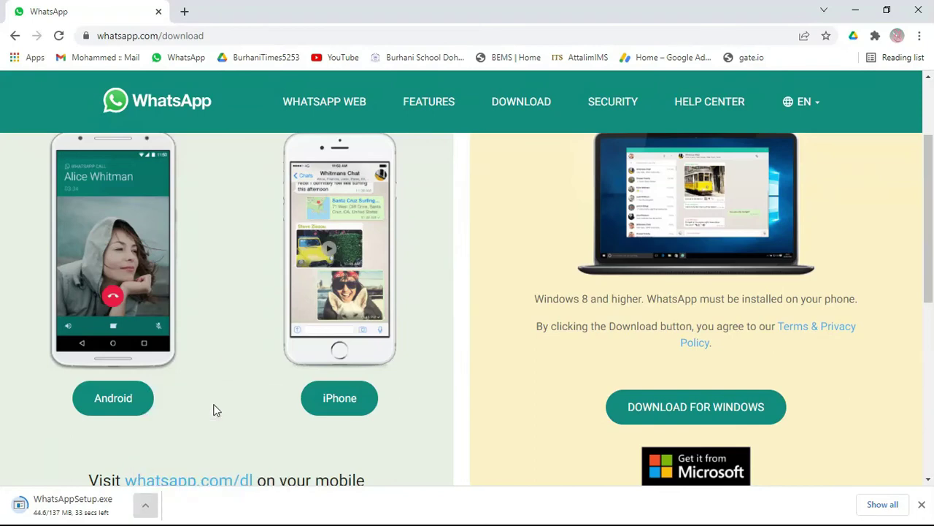
click(213, 407)
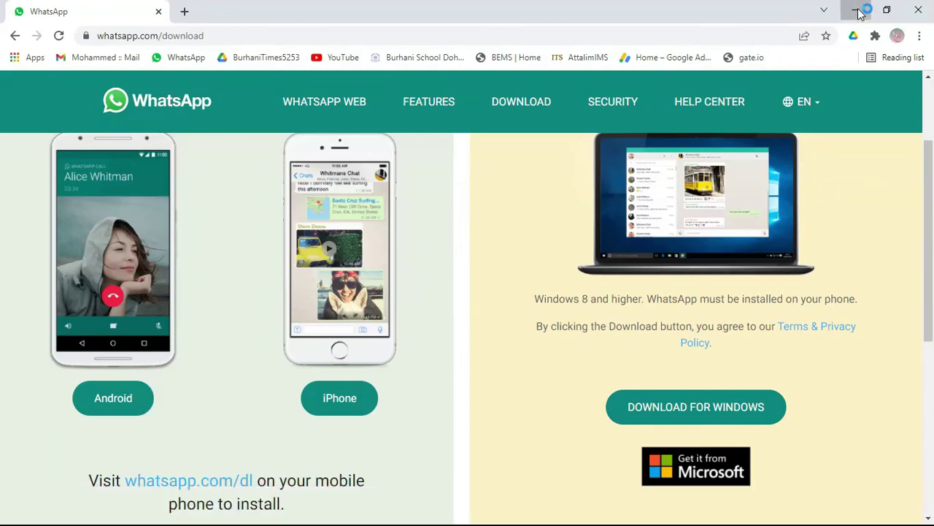
click(856, 10)
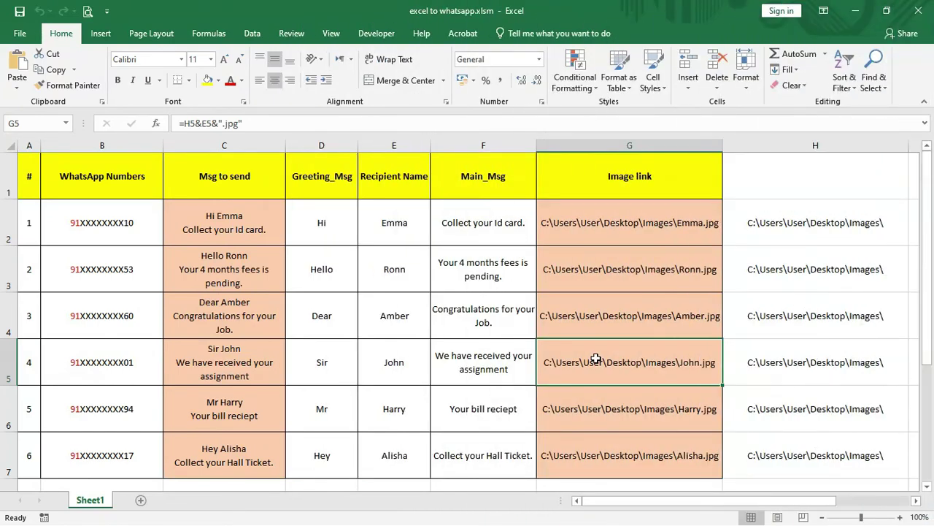
Return to the VBA code and run the Excel_to_WhatsApp macro.
key(alt+F11)
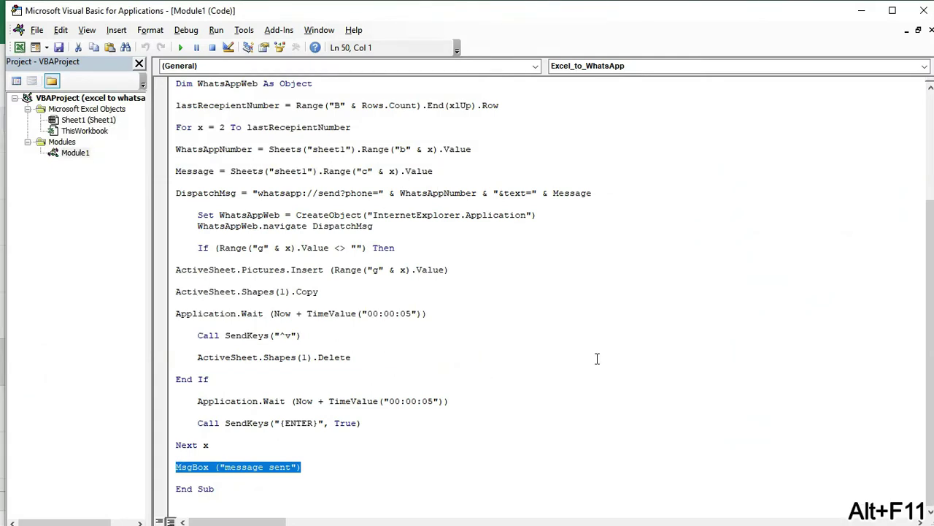
click(183, 51)
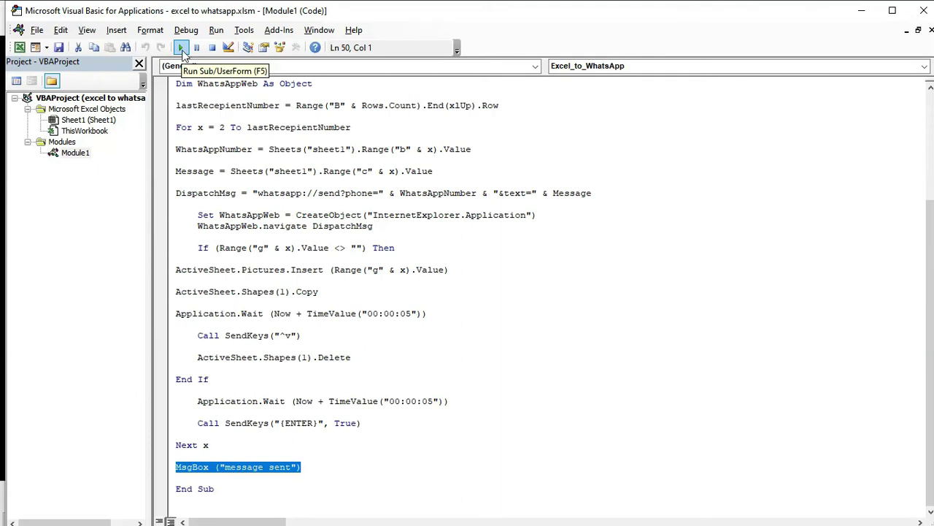
click(182, 52)
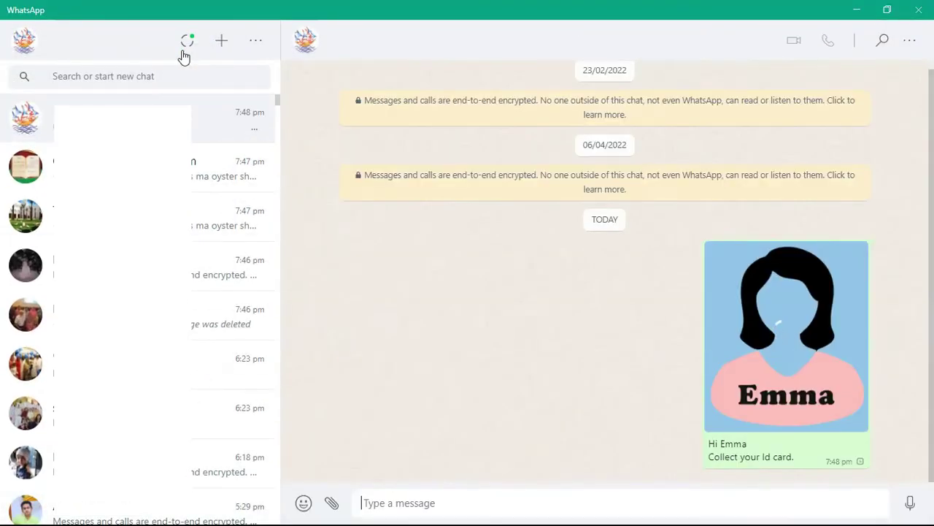
Send the remaining five recipients' images with their prepared messages in WhatsApp, and switch back to the Excel workbook.
key(ctrl+v)
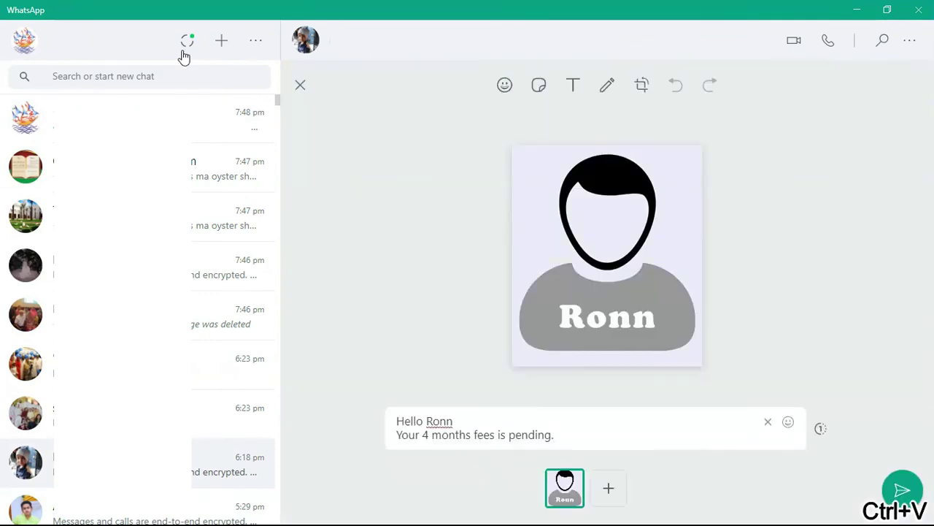
key(Return)
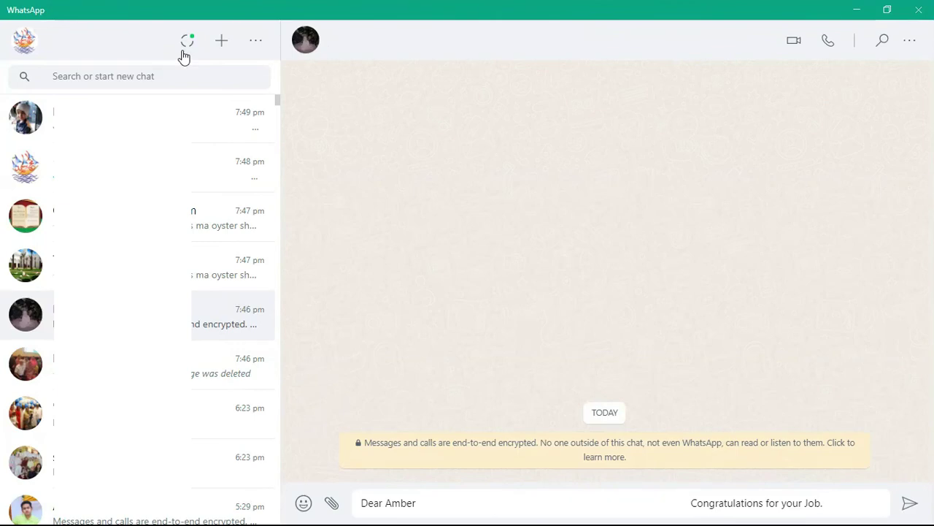
key(ctrl+v)
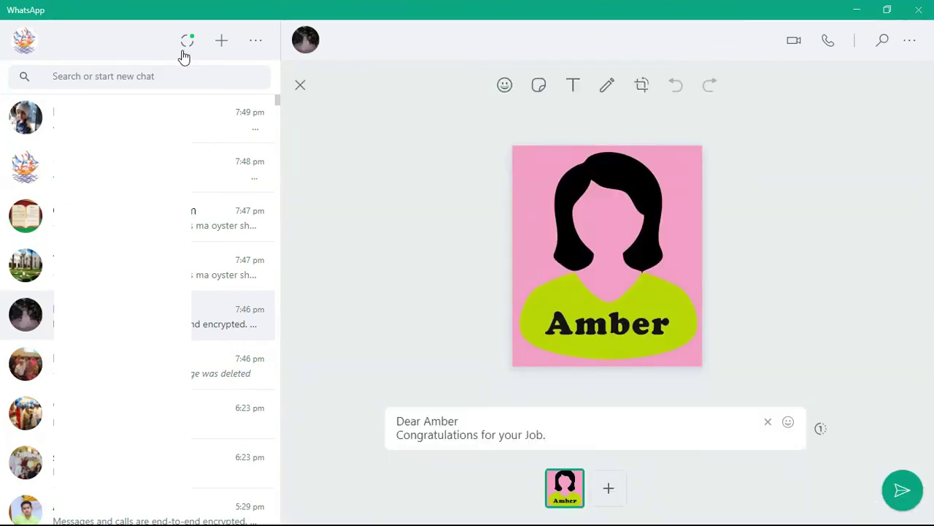
key(Return)
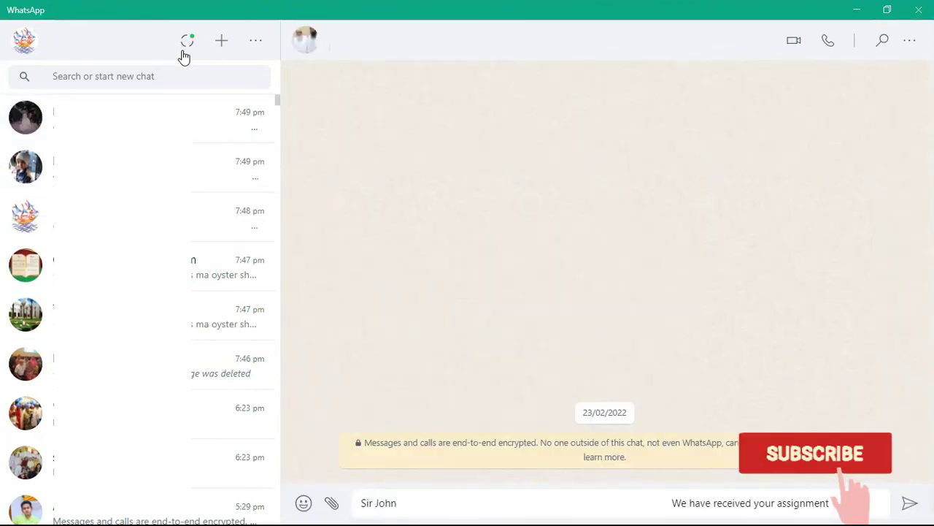
key(ctrl+v)
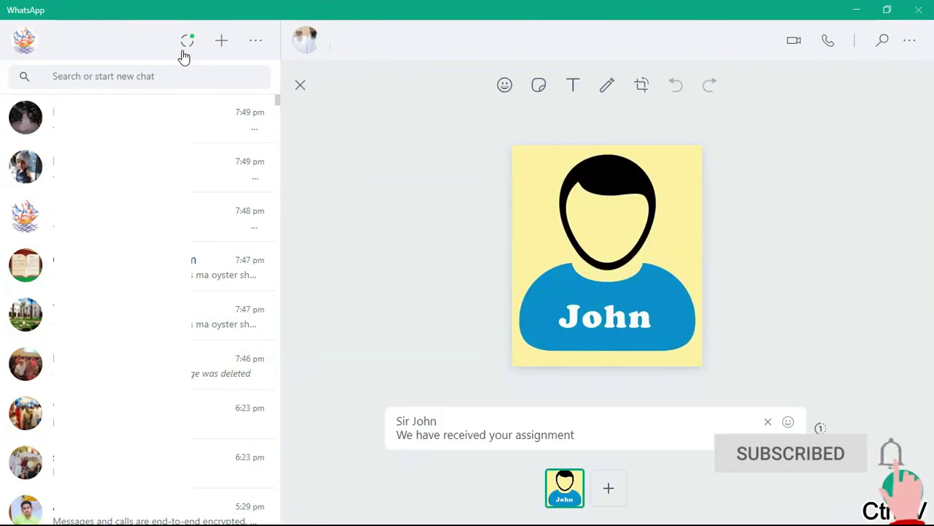
key(Return)
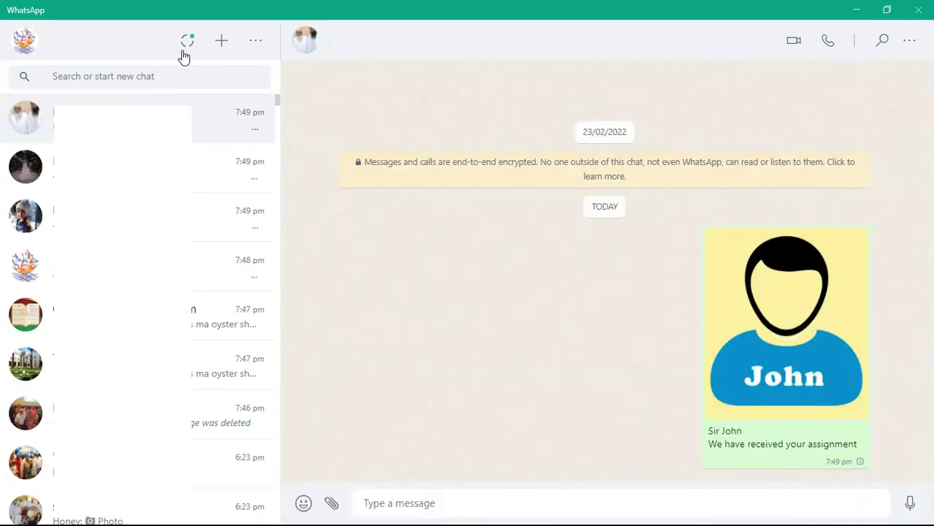
key(ctrl+v)
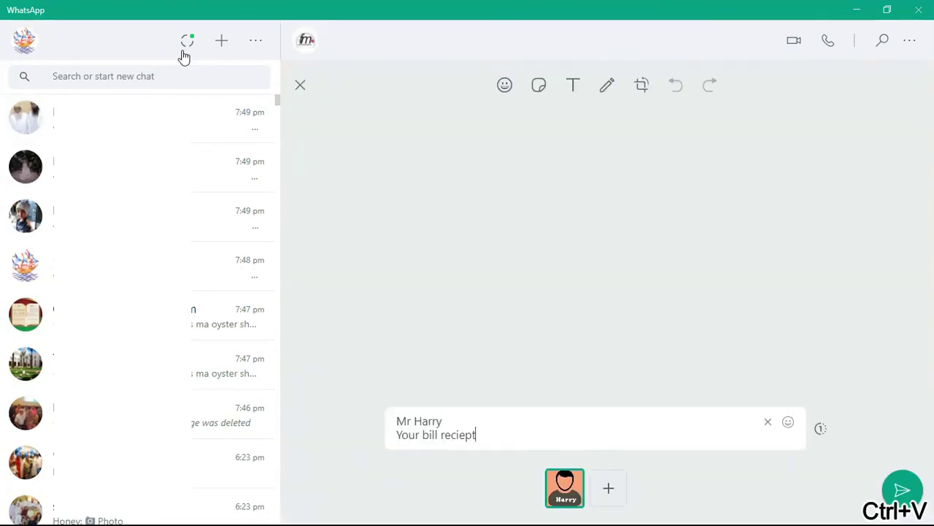
key(Return)
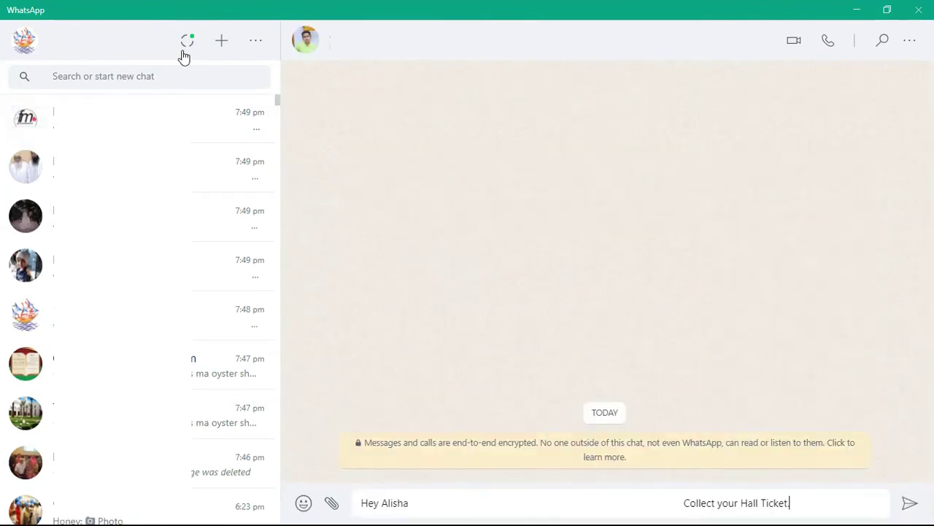
key(ctrl+v)
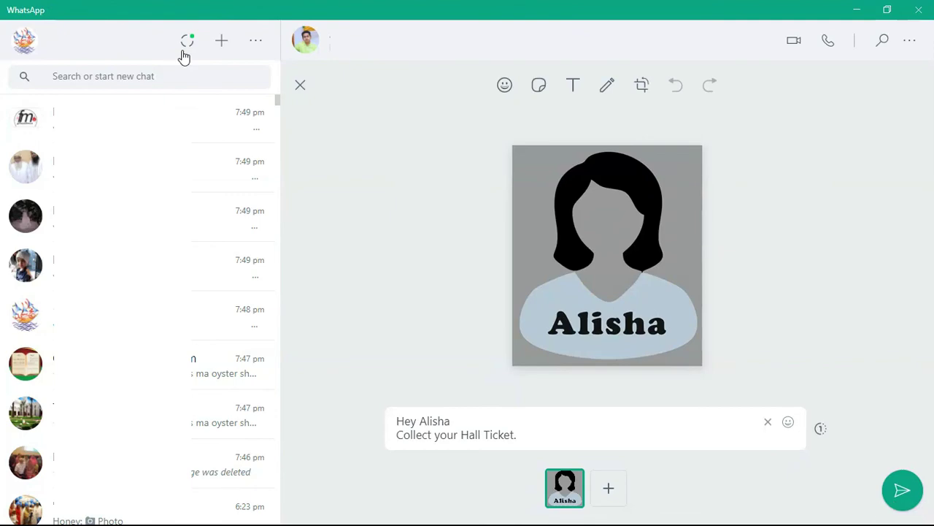
key(Return)
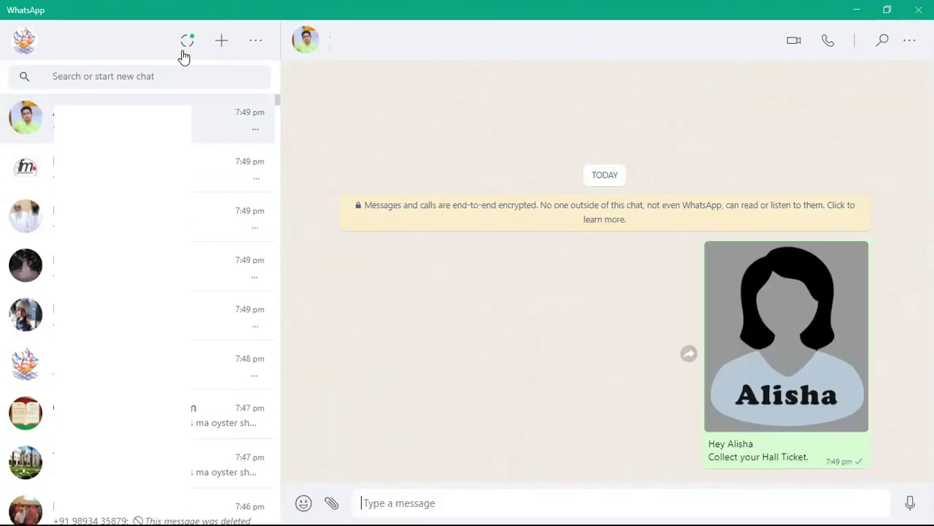
key(alt+Tab)
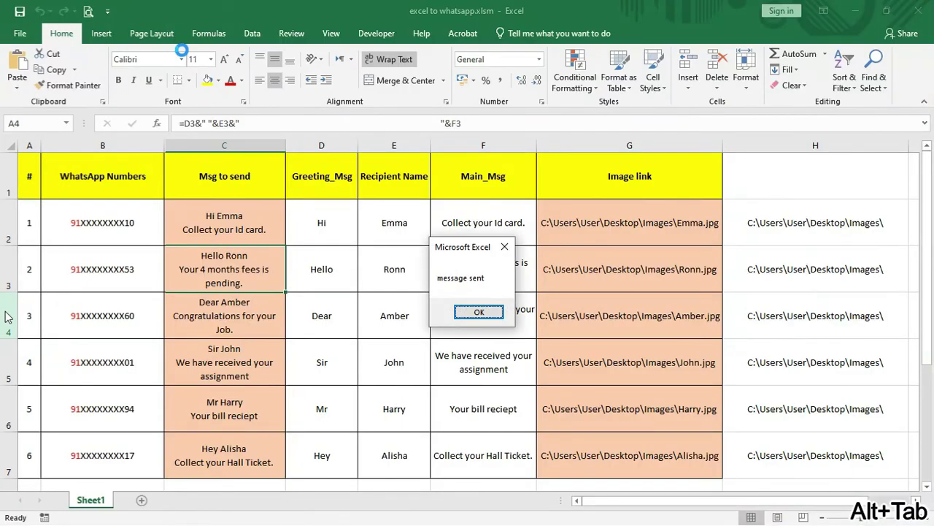